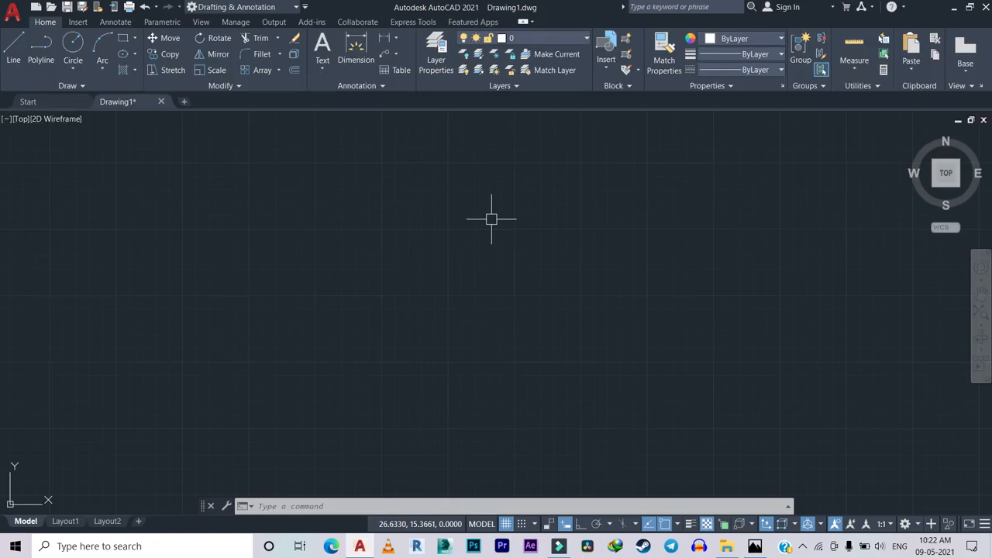
Open and close the online Help, and consult the function-key list image in Photos before returning to the drawing
{"action": "key", "text": "F1"}
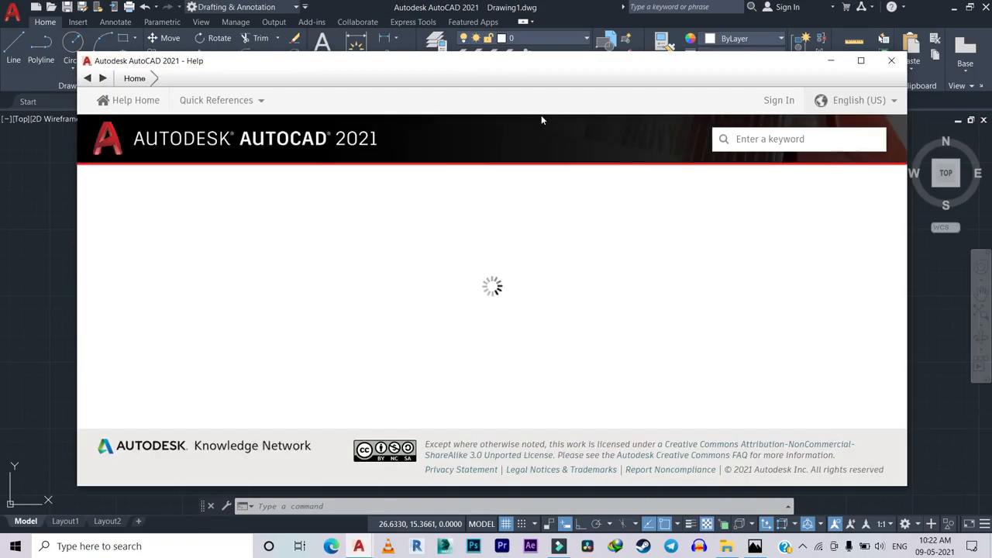
{"action": "left_click", "coordinate": [893, 61]}
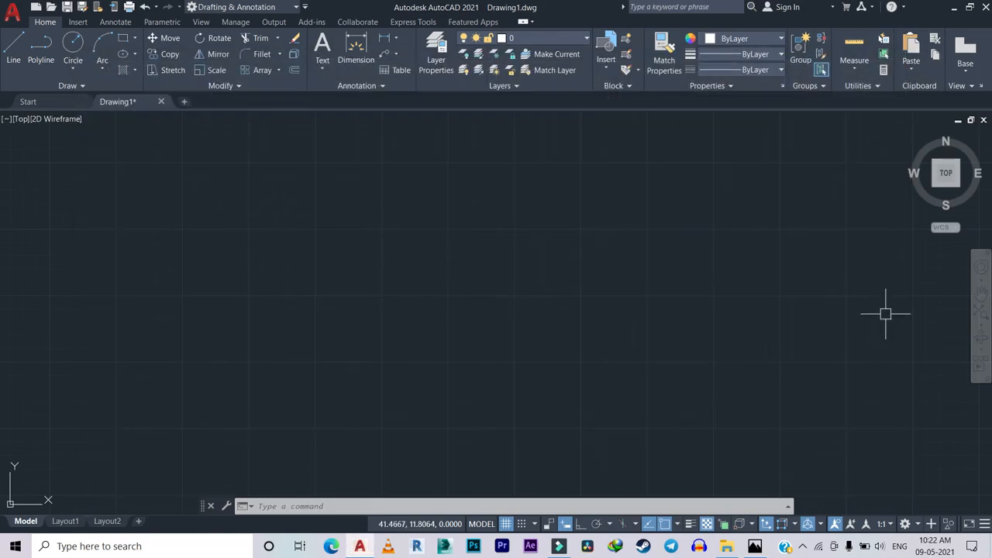
{"action": "left_click", "coordinate": [755, 546]}
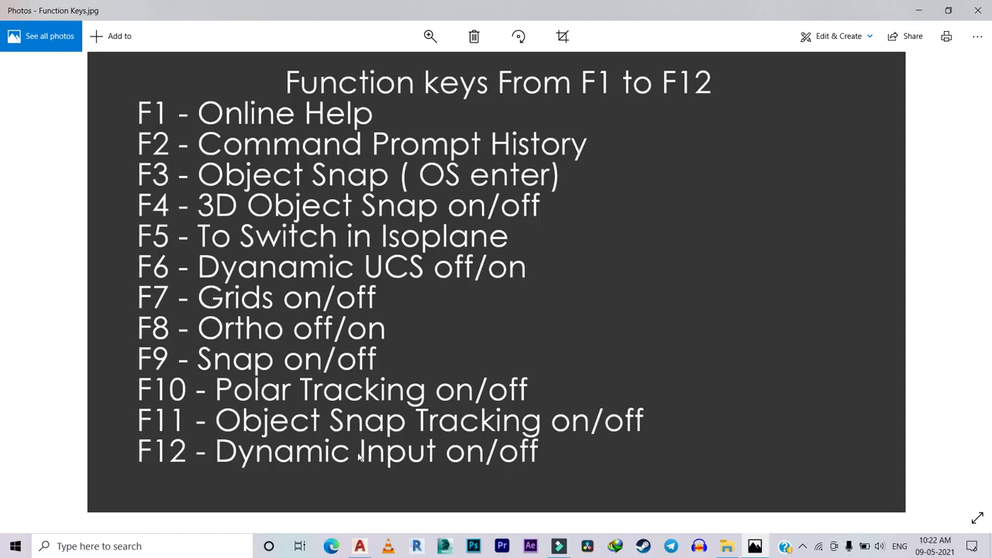
{"action": "left_click", "coordinate": [360, 545]}
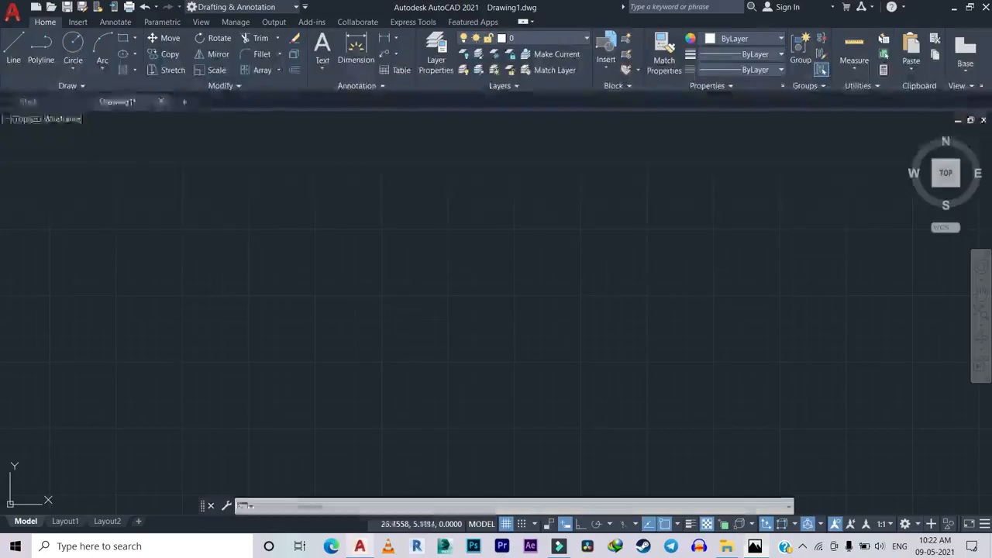
Display the command prompt history over the empty drawing and hide it again
{"action": "left_click", "coordinate": [420, 353]}
{"action": "key", "text": "F2"}
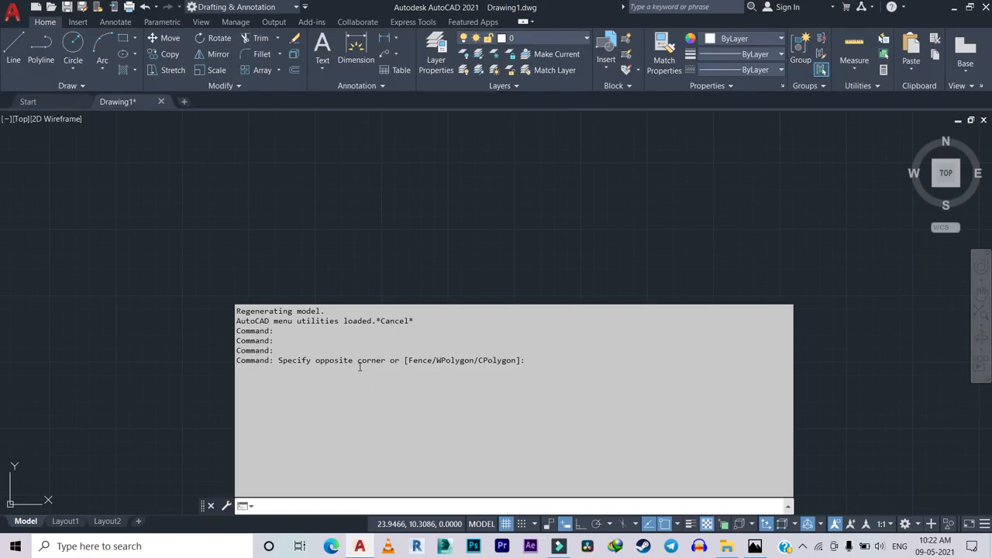
{"action": "left_click", "coordinate": [448, 179]}
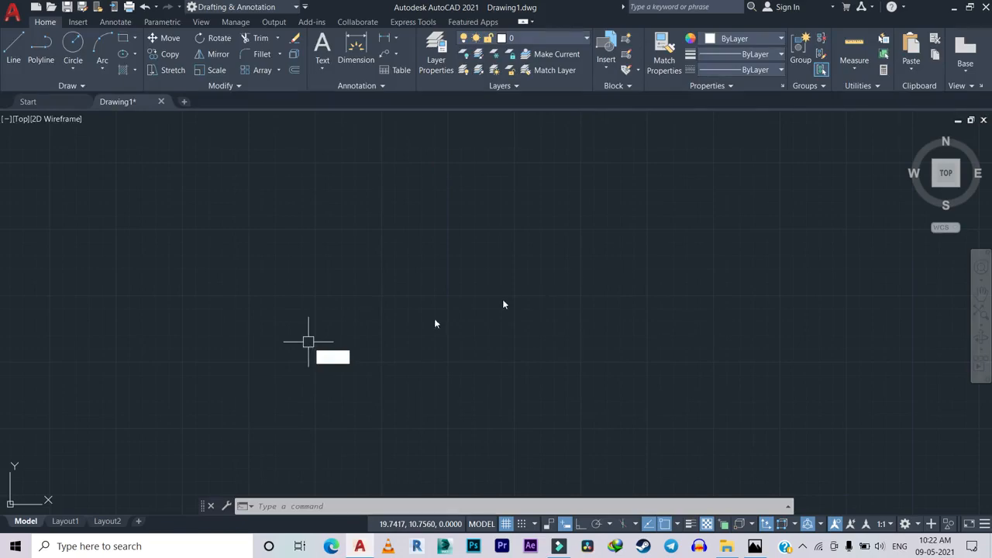
Draw a freehand chain of seven connected line segments, spiralling inward from a large open outline, and end the Line command
{"action": "type", "text": "l"}
{"action": "key", "text": "Return"}
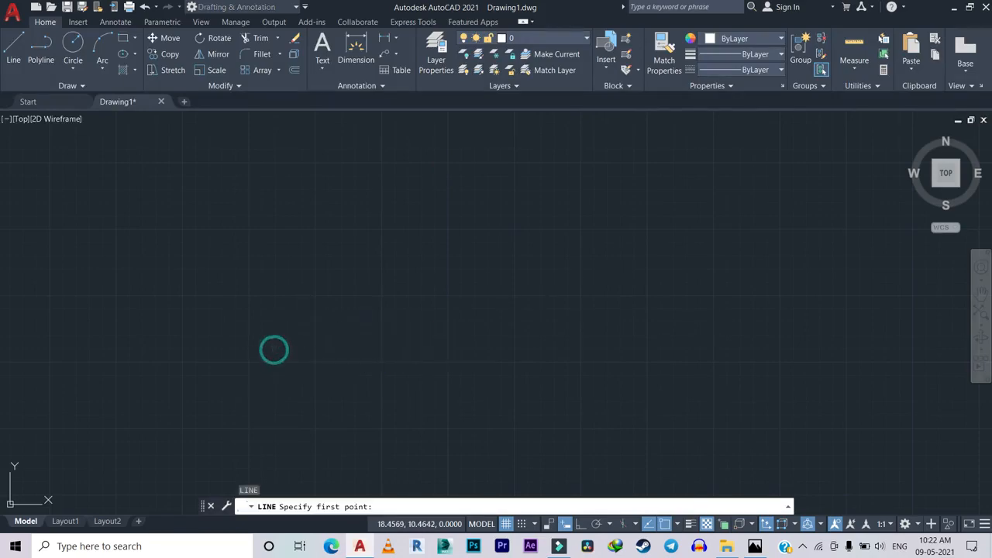
{"action": "left_click", "coordinate": [274, 349]}
{"action": "left_click", "coordinate": [333, 168]}
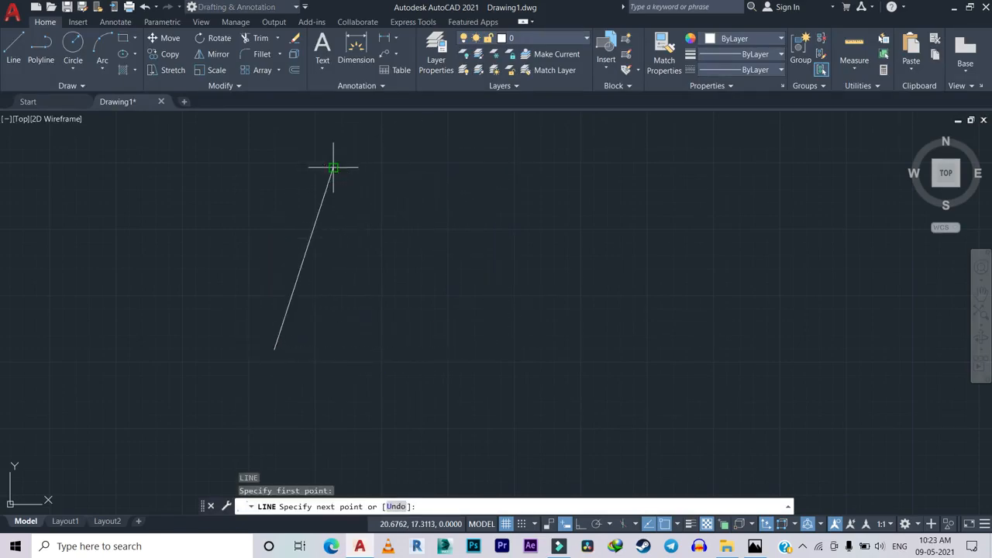
{"action": "left_click", "coordinate": [608, 179]}
{"action": "left_click", "coordinate": [643, 324]}
{"action": "left_click", "coordinate": [428, 311]}
{"action": "left_click", "coordinate": [411, 245]}
{"action": "left_click", "coordinate": [510, 232]}
{"action": "left_click", "coordinate": [510, 345]}
{"action": "right_click", "coordinate": [710, 218]}
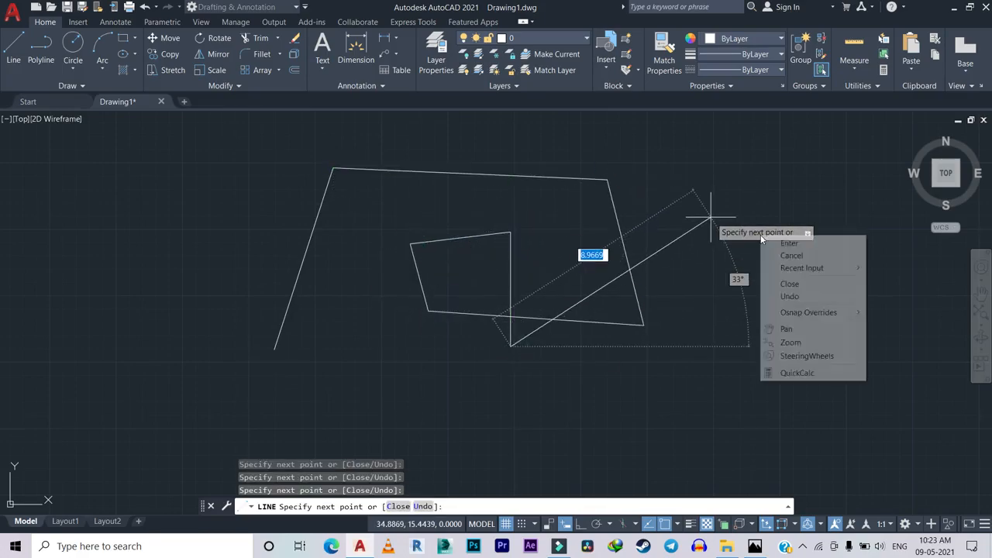
{"action": "left_click", "coordinate": [789, 244]}
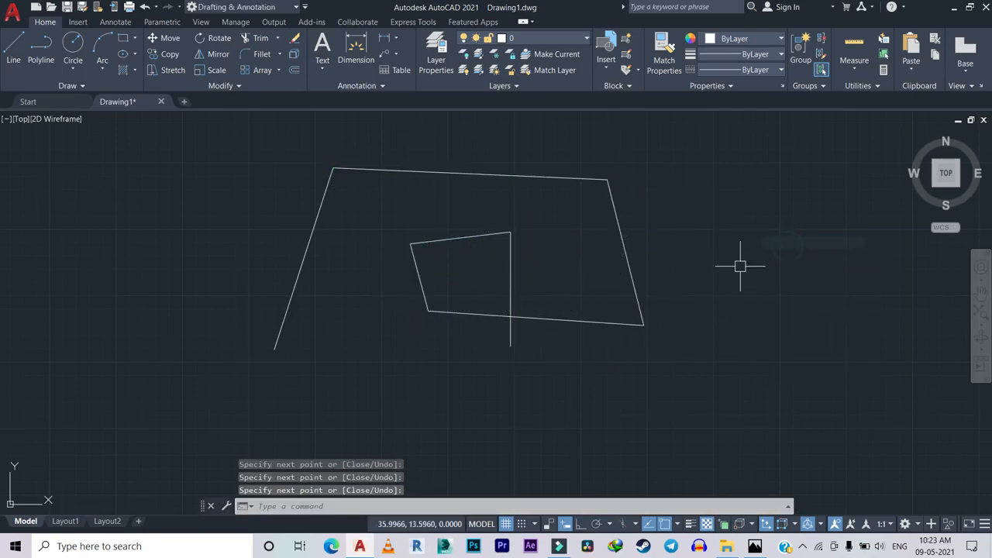
Erase all line segments in the drawing
{"action": "left_click", "coordinate": [777, 241]}
{"action": "left_click", "coordinate": [814, 278]}
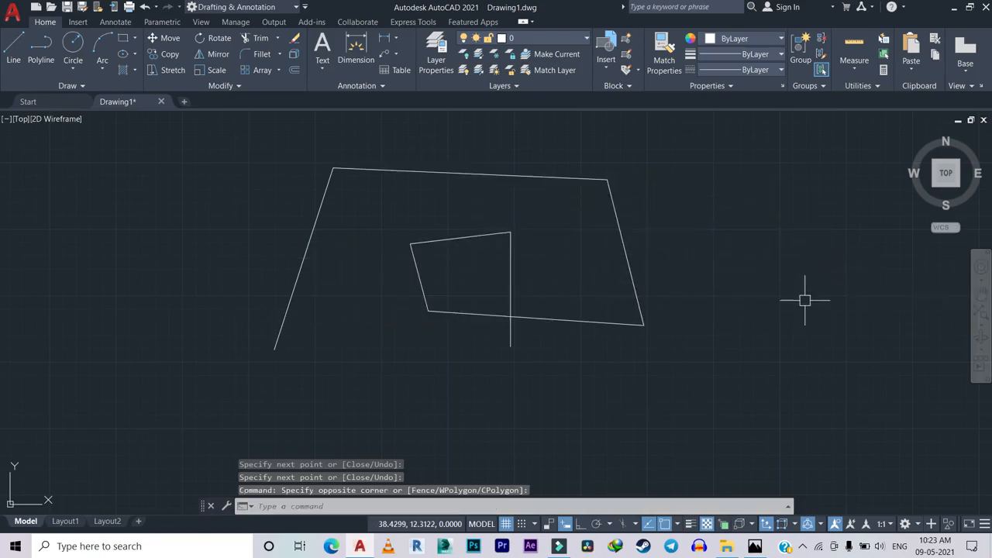
{"action": "key", "text": "ctrl+a"}
{"action": "key", "text": "Delete"}
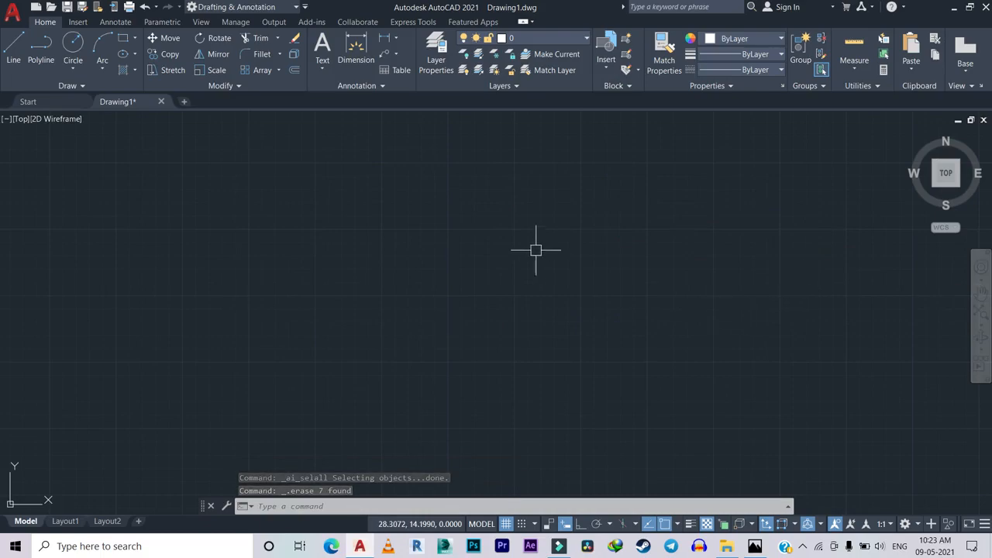
Review the command prompt history of the Line and erase commands, and hide it again
{"action": "key", "text": "F2"}
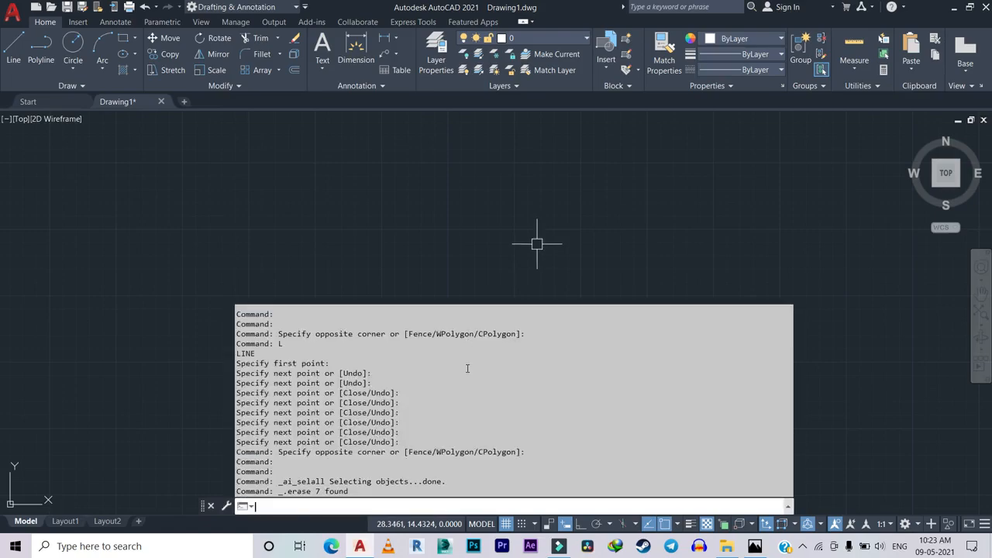
{"action": "scroll", "coordinate": [467, 369], "scroll_direction": "up", "scroll_amount": 1}
{"action": "scroll", "coordinate": [458, 373], "scroll_direction": "down", "scroll_amount": 1}
{"action": "left_click", "coordinate": [555, 217]}
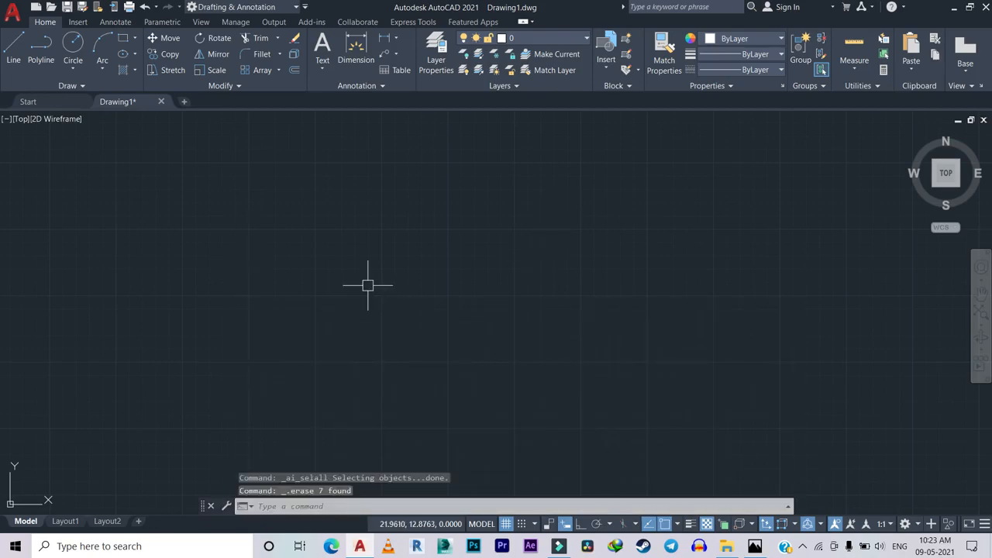
Consult the function-key list in Photos, return to AutoCAD and turn object snap off
{"action": "left_click", "coordinate": [754, 546]}
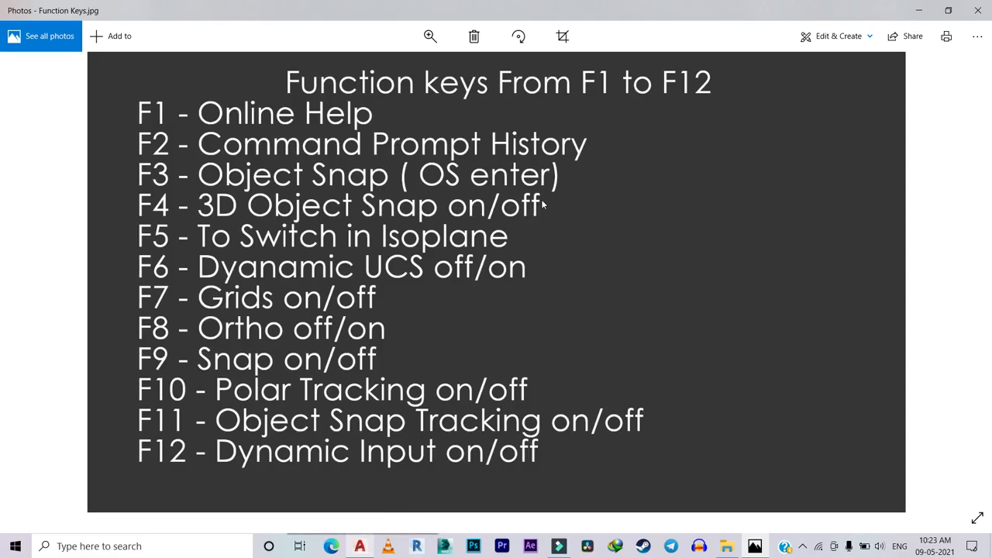
{"action": "left_click", "coordinate": [367, 546]}
{"action": "key", "text": "F3"}
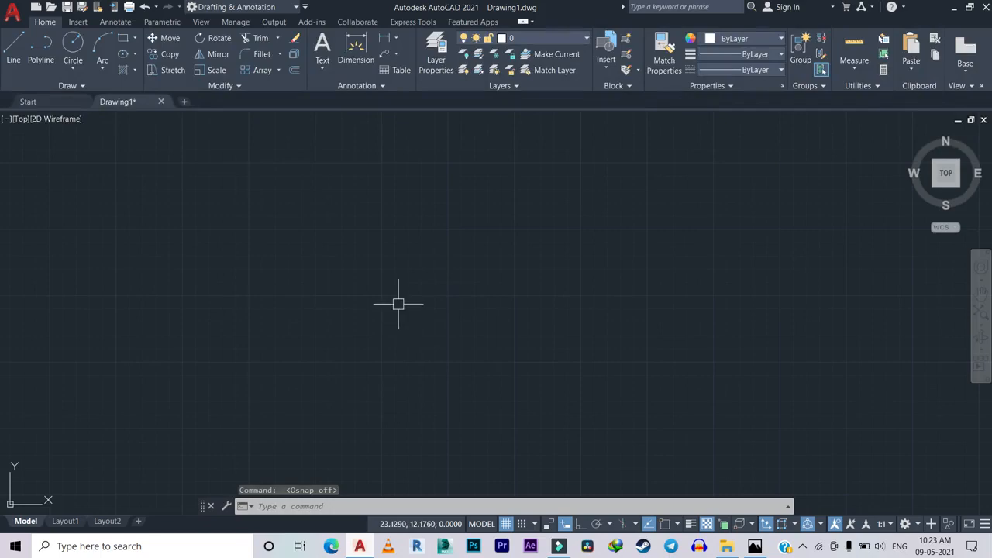
Draw two connected line segments forming a large open V in the middle of the drawing area
{"action": "type", "text": "l"}
{"action": "key", "text": "Return"}
{"action": "left_click", "coordinate": [286, 227]}
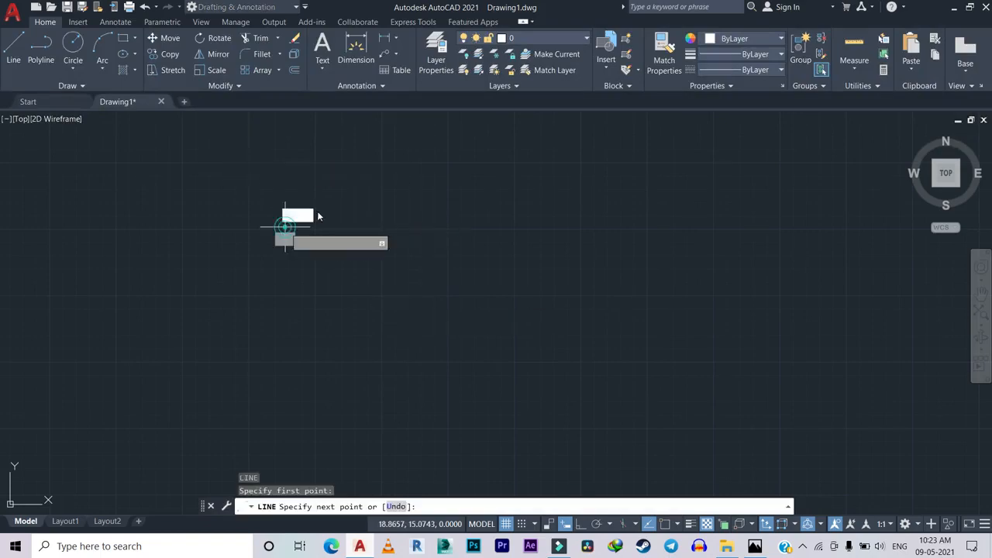
{"action": "left_click", "coordinate": [479, 371]}
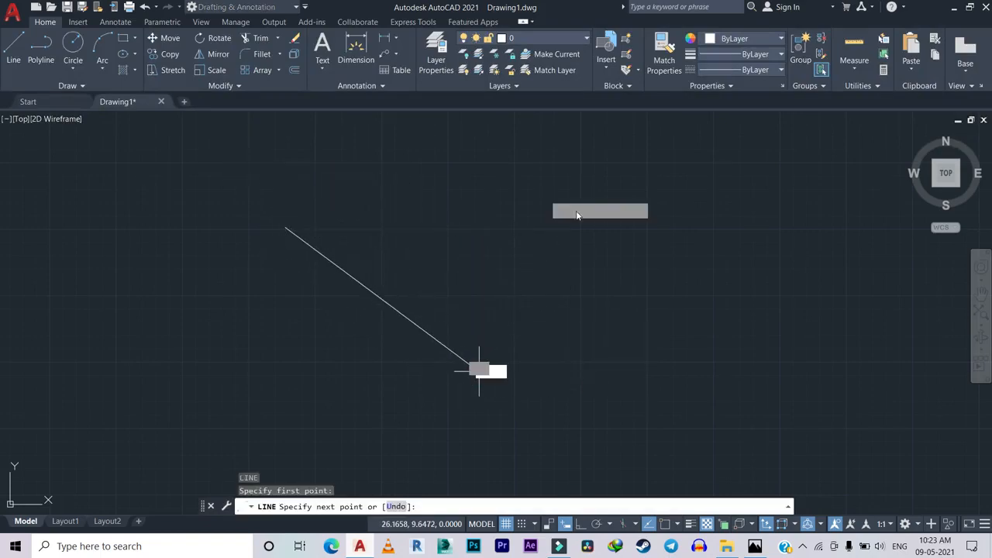
{"action": "left_click", "coordinate": [591, 183]}
{"action": "right_click", "coordinate": [682, 220]}
{"action": "left_click", "coordinate": [697, 227]}
{"action": "right_click", "coordinate": [685, 214]}
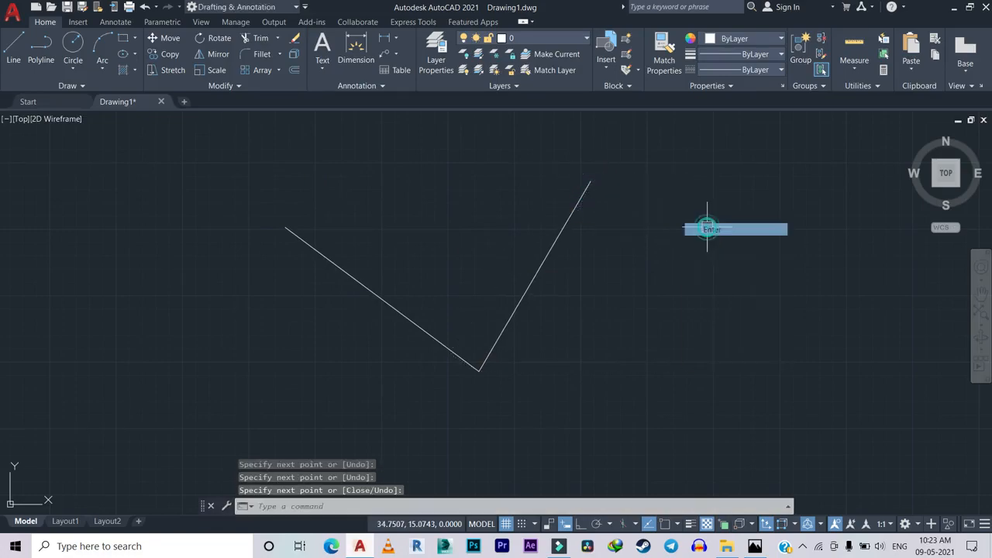
{"action": "left_click", "coordinate": [723, 234]}
Repeat the Line command to check picking a start point without object snap, and cancel it
{"action": "right_click", "coordinate": [591, 186]}
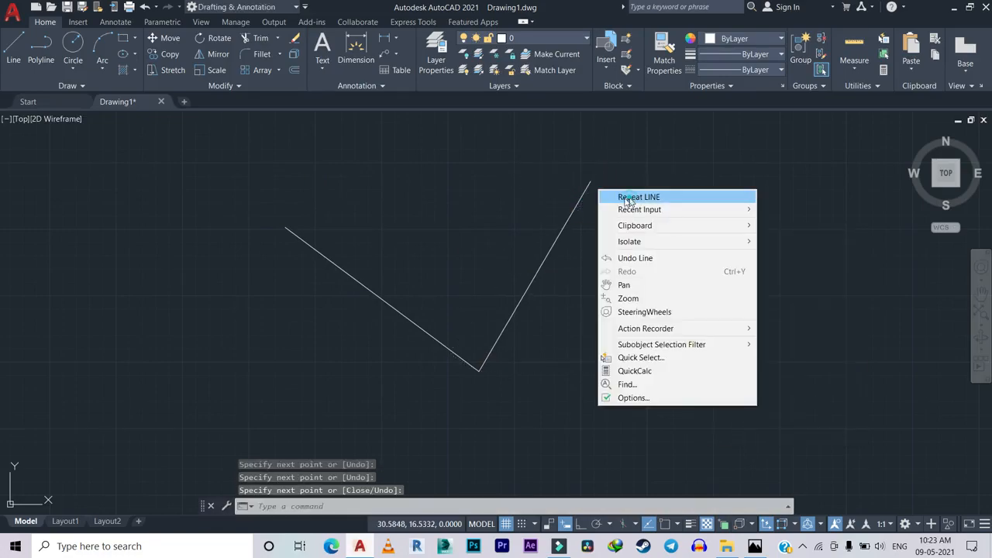
{"action": "left_click", "coordinate": [606, 197]}
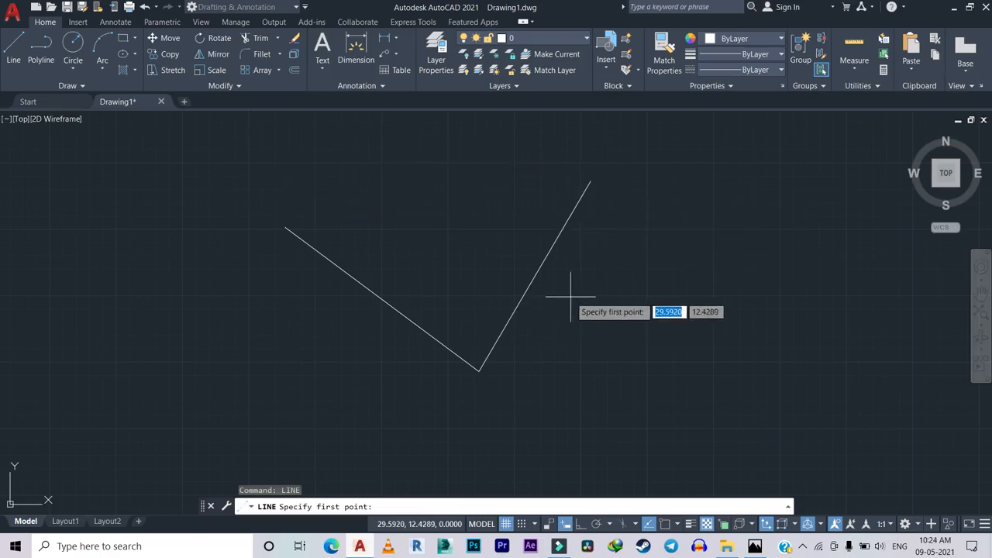
{"action": "key", "text": "Escape"}
Turn object snap on, check the endpoint marker at the V's upper-right end with the Line command, and cancel the line
{"action": "key", "text": "F3"}
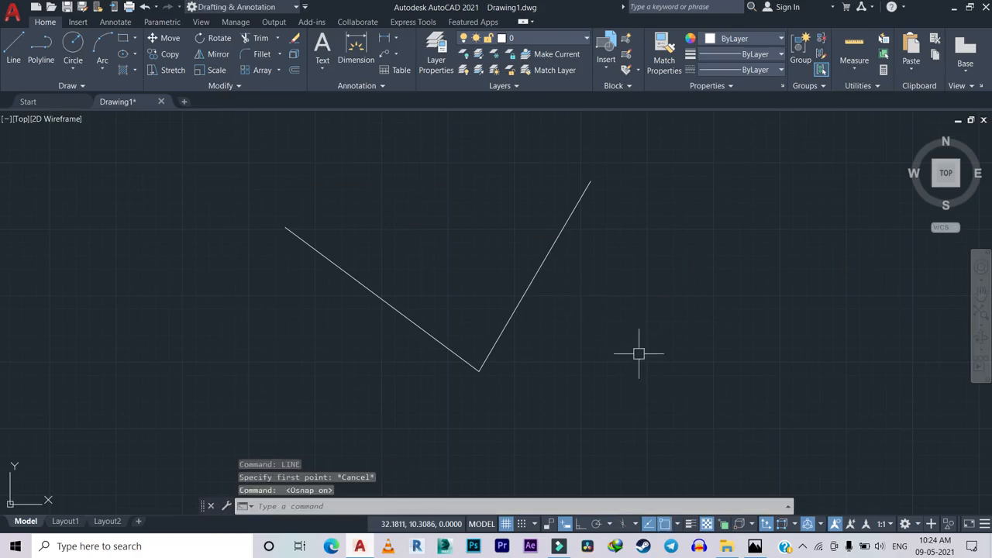
{"action": "type", "text": "l"}
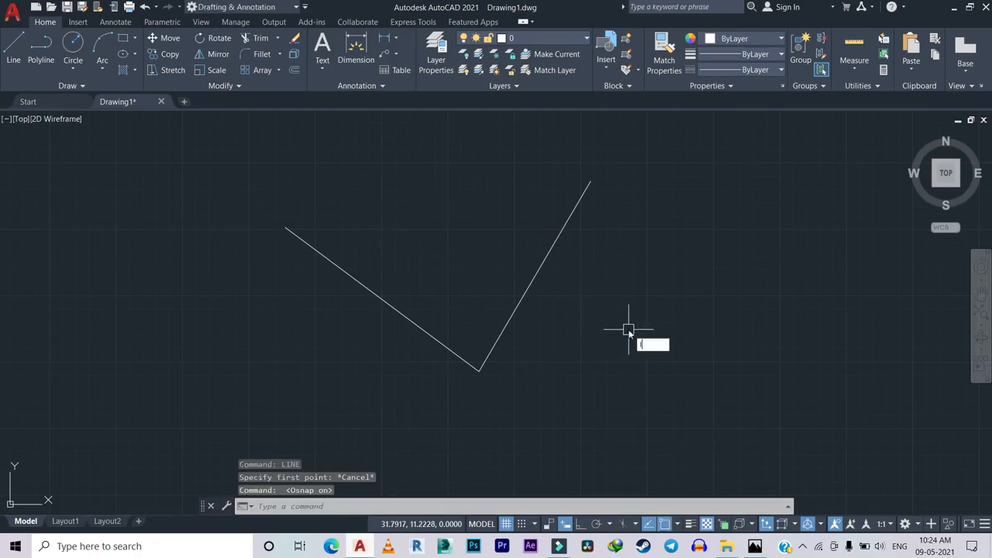
{"action": "key", "text": "Return"}
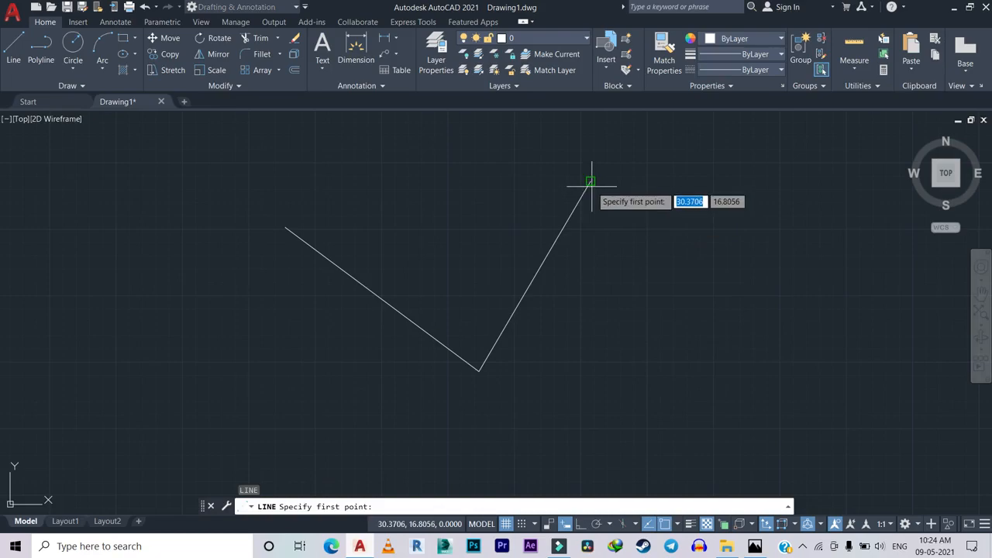
{"action": "key", "text": "Escape"}
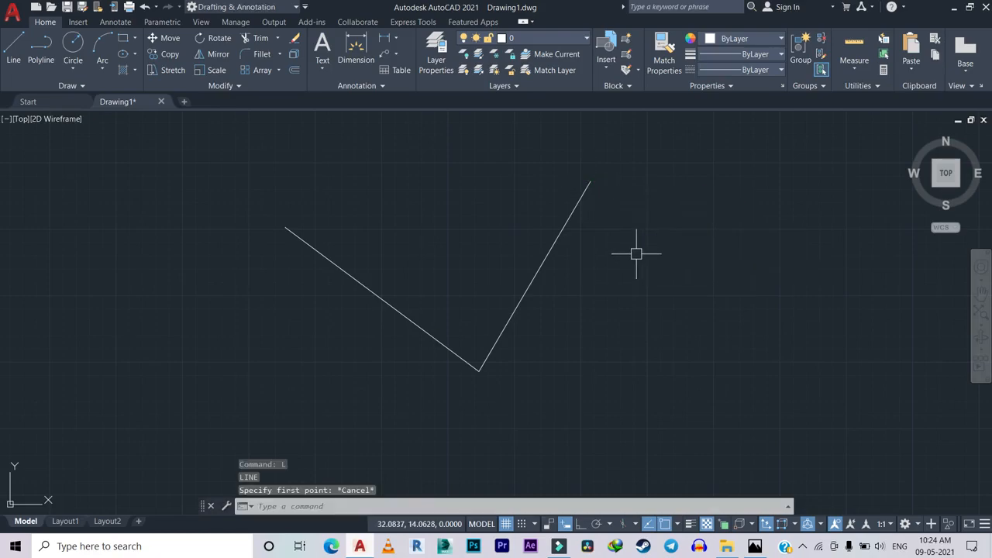
Consult the function-key list in Photos, return to AutoCAD and erase both lines of the V
{"action": "left_click", "coordinate": [755, 545]}
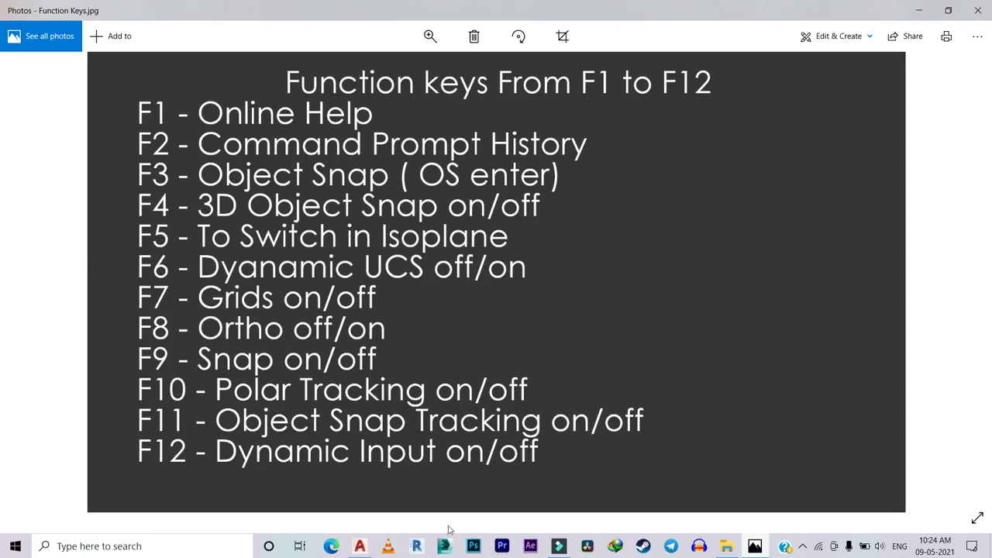
{"action": "left_click", "coordinate": [367, 547]}
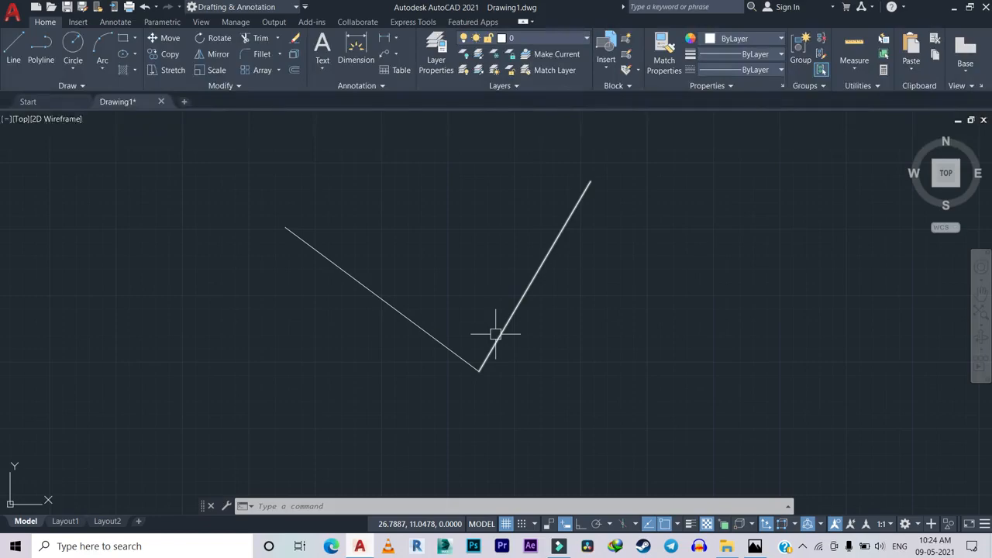
{"action": "left_click", "coordinate": [739, 247]}
{"action": "left_click", "coordinate": [306, 391]}
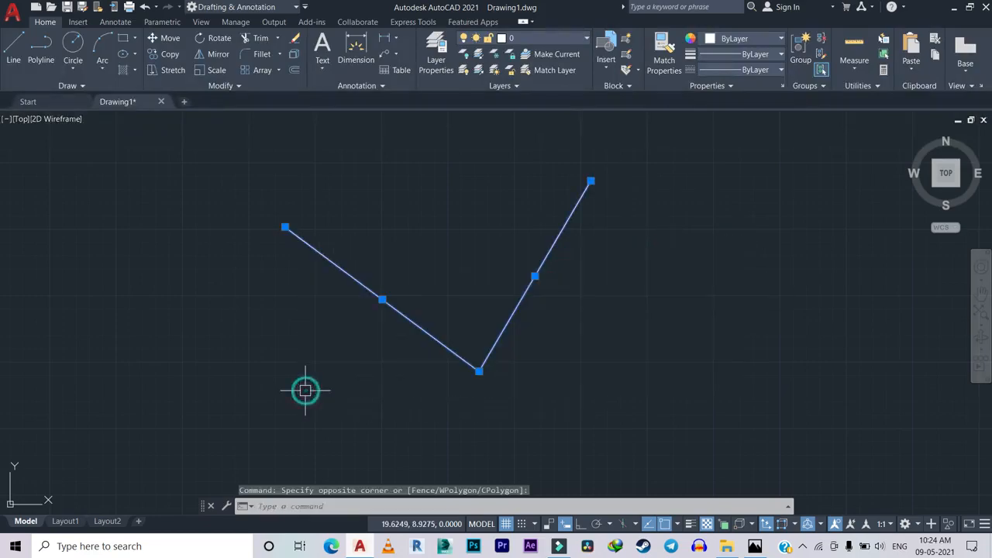
{"action": "key", "text": "Delete"}
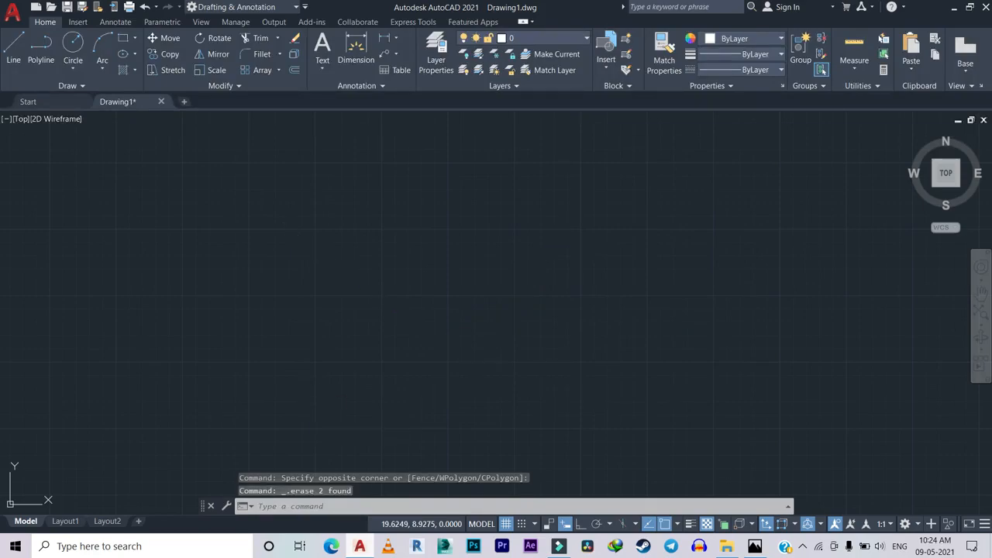
Set the grid snap type to Isometric snap in the Drafting Settings and apply it
{"action": "type", "text": "DS"}
{"action": "key", "text": "Return"}
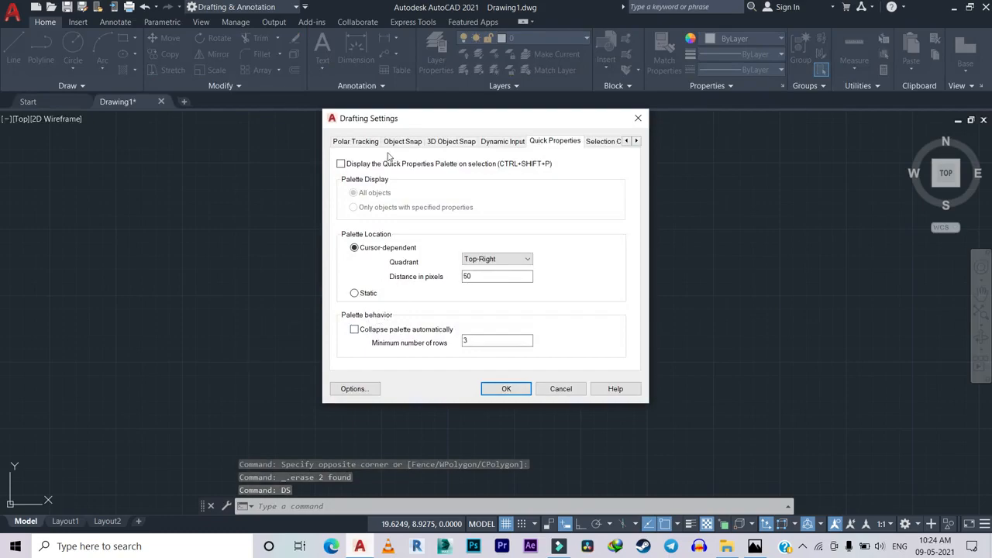
{"action": "left_click", "coordinate": [373, 143]}
{"action": "left_click", "coordinate": [626, 141]}
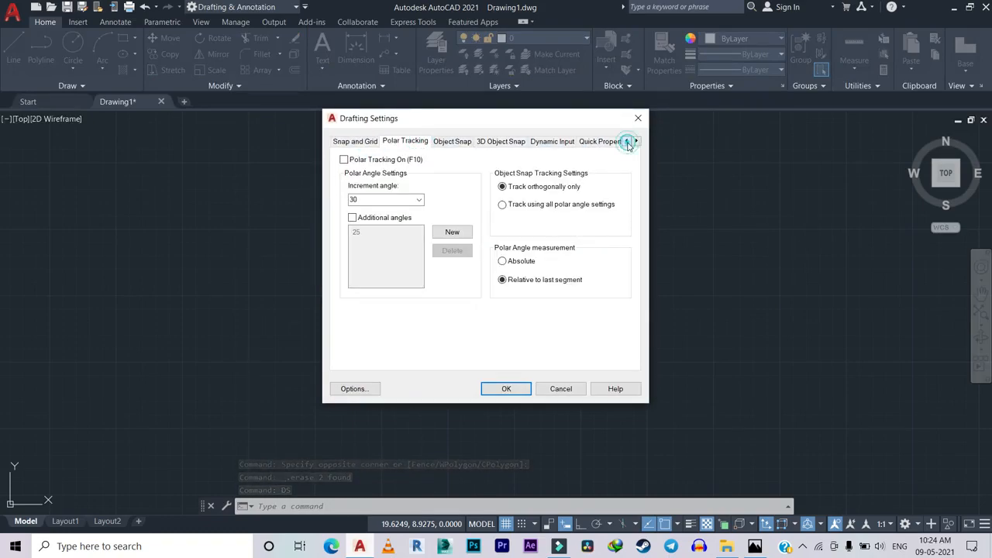
{"action": "left_click", "coordinate": [349, 144]}
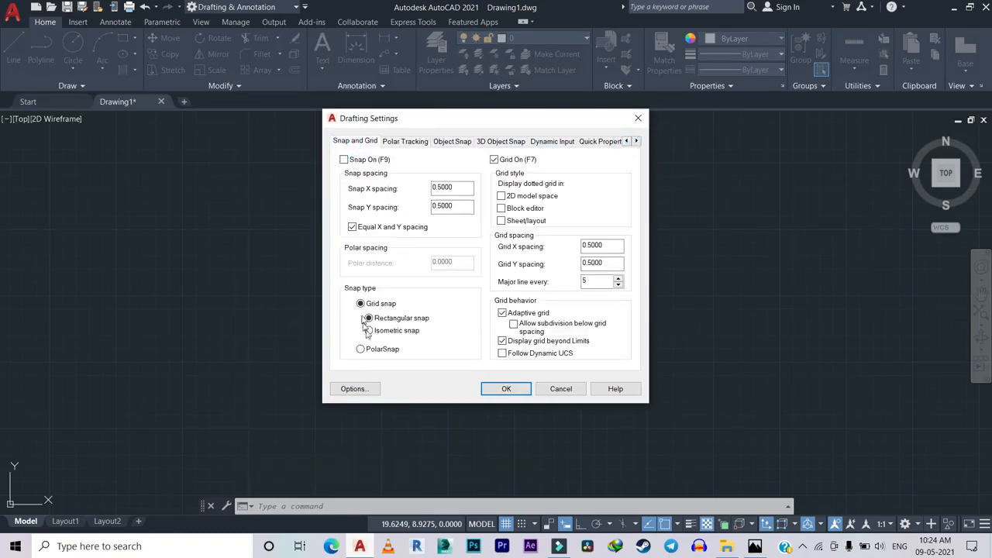
{"action": "left_click", "coordinate": [370, 331]}
{"action": "left_click", "coordinate": [506, 389]}
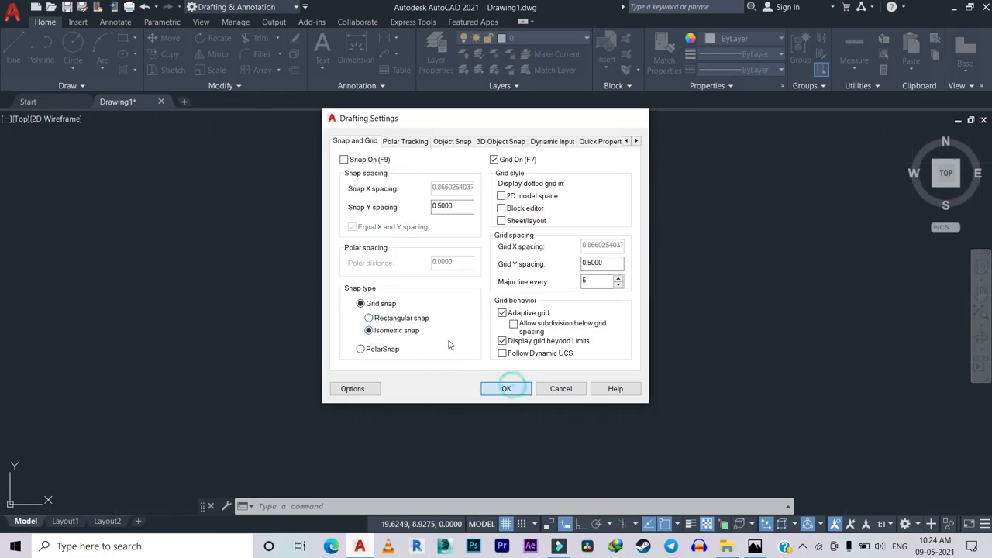
Switch the isometric drawing plane to Isoplane Top
{"action": "scroll", "coordinate": [426, 312], "scroll_direction": "down", "scroll_amount": 3}
{"action": "scroll", "coordinate": [426, 312], "scroll_direction": "up", "scroll_amount": 1}
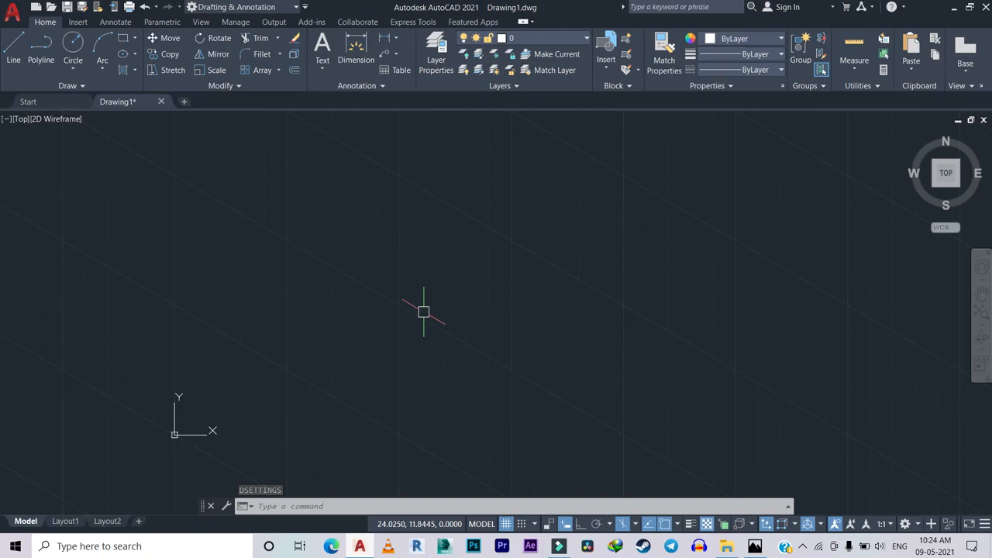
{"action": "key", "text": "F5"}
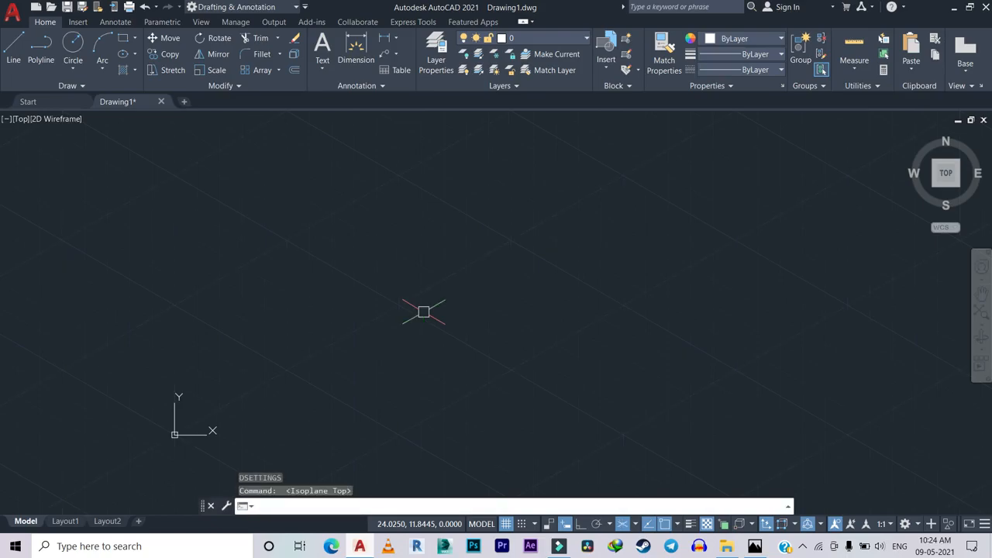
Cycle the isometric drawing plane through Isoplane Right, Left, Top and Right, ending on Isoplane Left
{"action": "key", "text": "F5"}
{"action": "key", "text": "F5"}
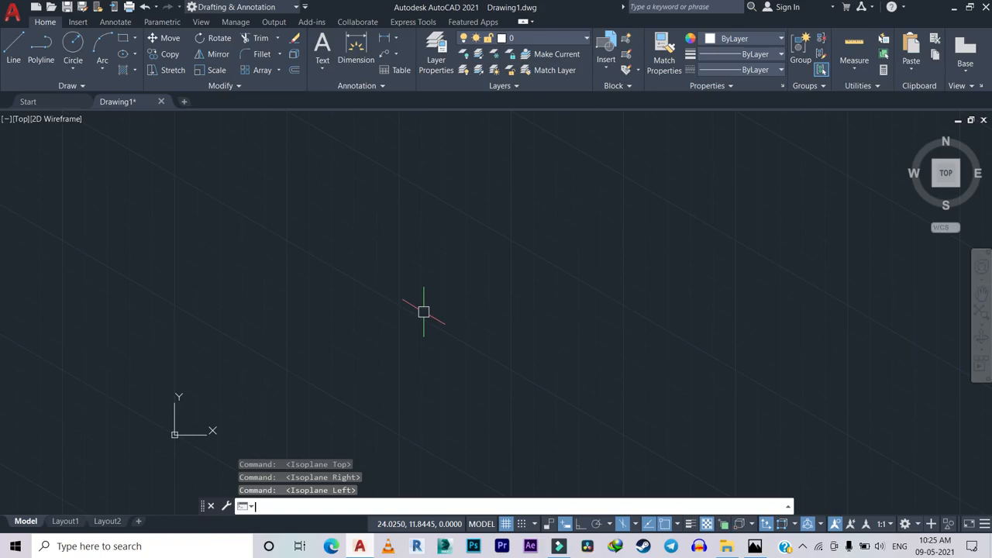
{"action": "key", "text": "F5"}
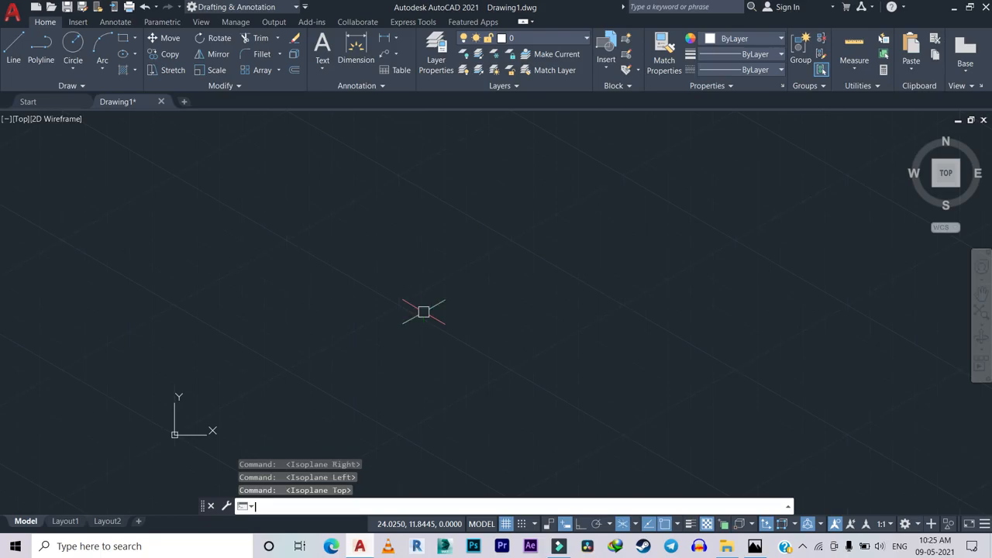
{"action": "key", "text": "F5"}
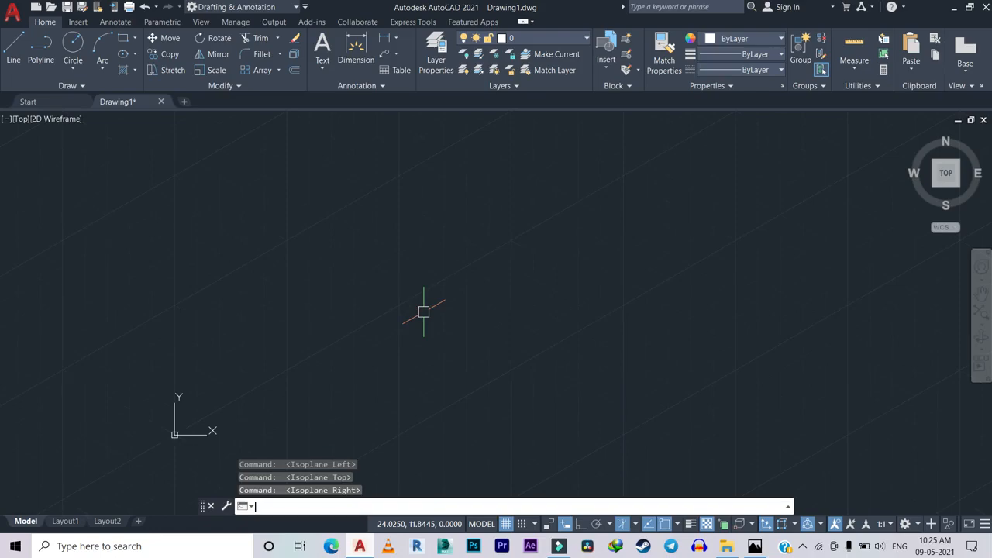
{"action": "key", "text": "F5"}
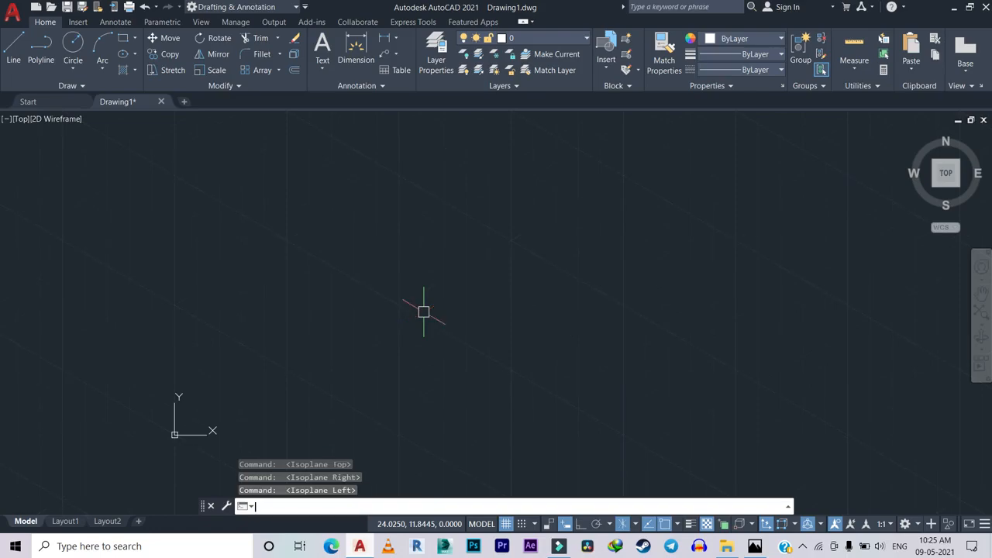
Set the grid snap type to Rectangular snap in the Drafting Settings and apply it
{"action": "type", "text": "ds"}
{"action": "key", "text": "Return"}
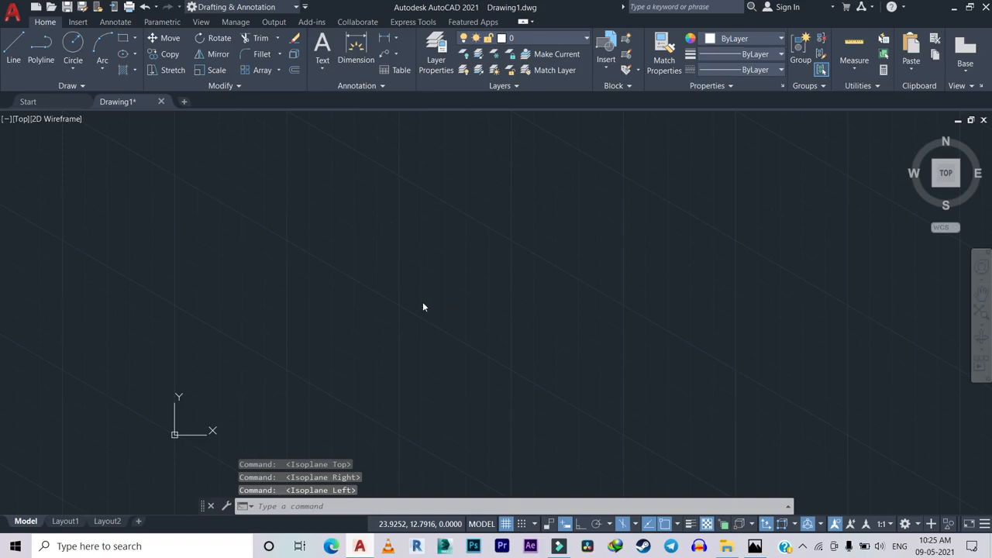
{"action": "left_click", "coordinate": [414, 320]}
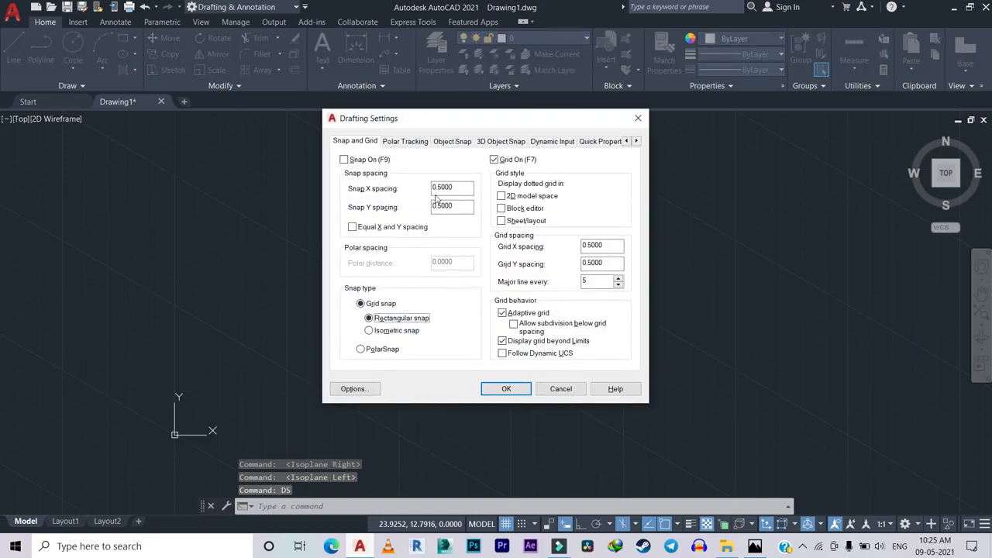
{"action": "left_click", "coordinate": [515, 395]}
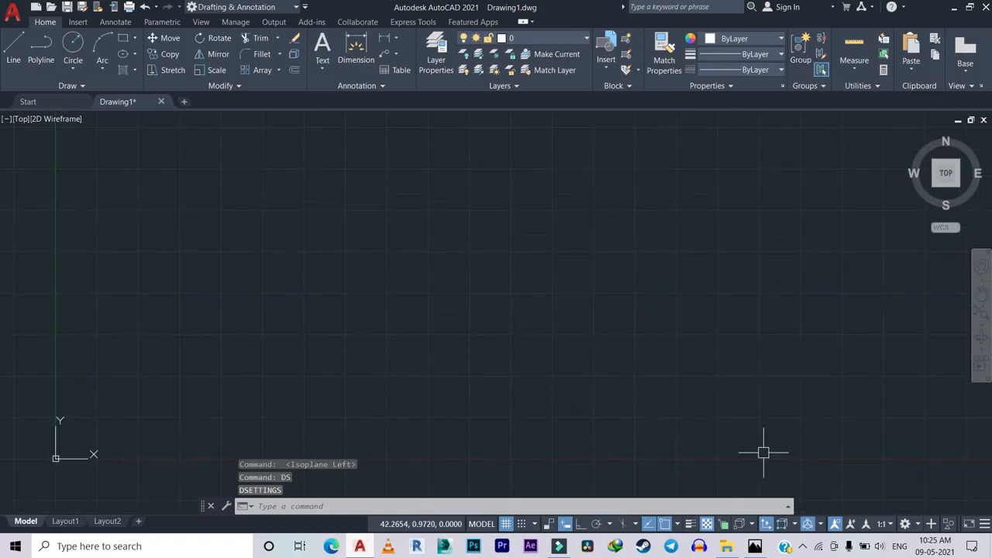
Consult the function-key list in Photos, return to AutoCAD and switch the workspace to 3D Modeling
{"action": "left_click", "coordinate": [755, 547]}
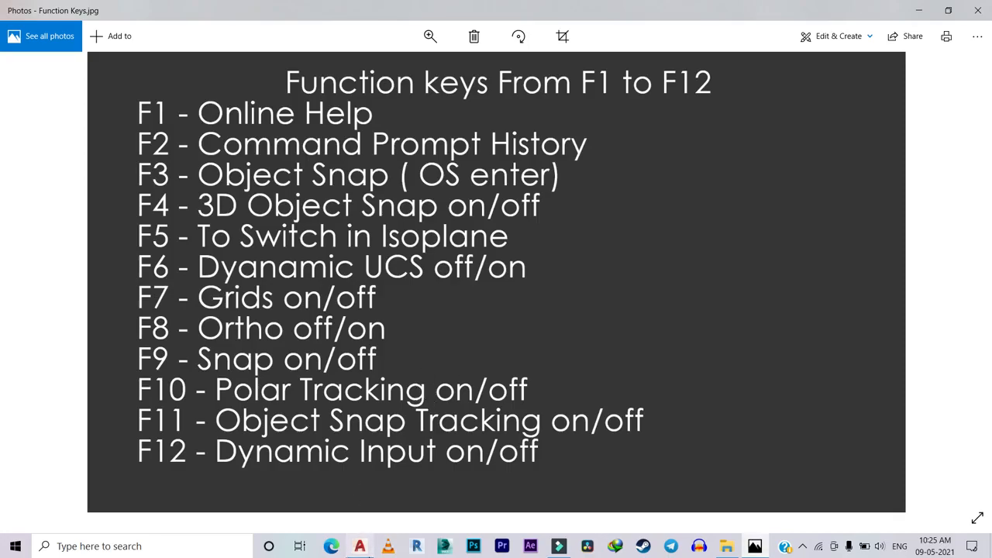
{"action": "left_click", "coordinate": [360, 546]}
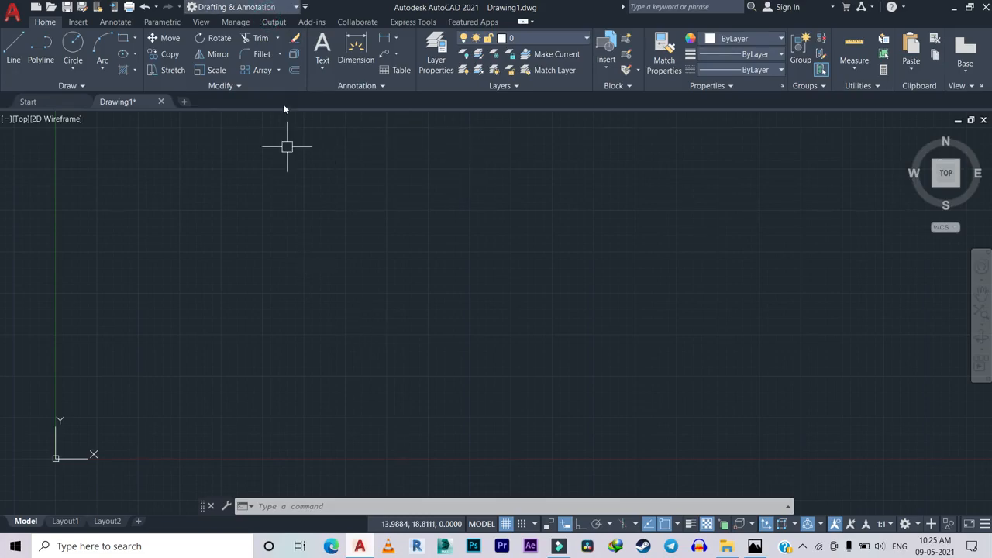
{"action": "left_click", "coordinate": [269, 7]}
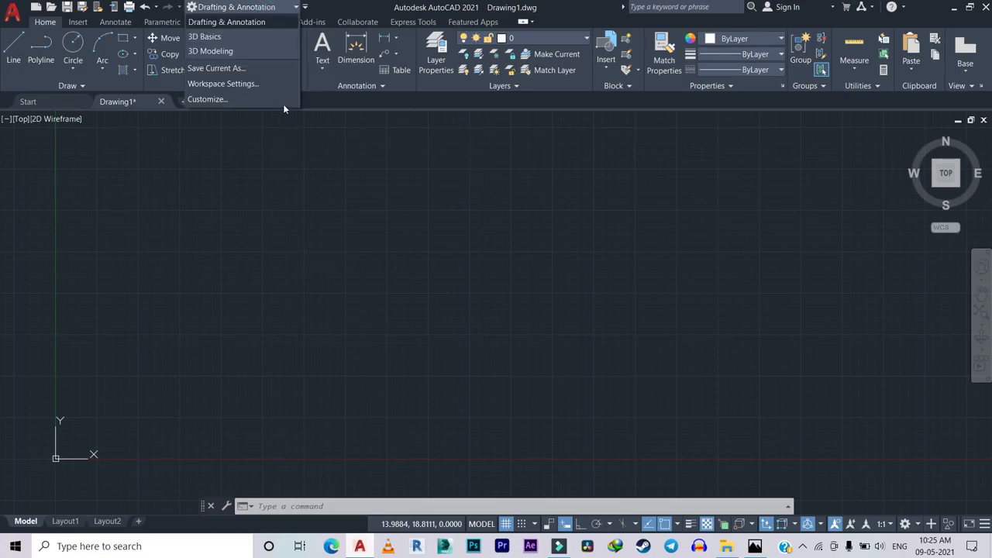
{"action": "left_click", "coordinate": [247, 52]}
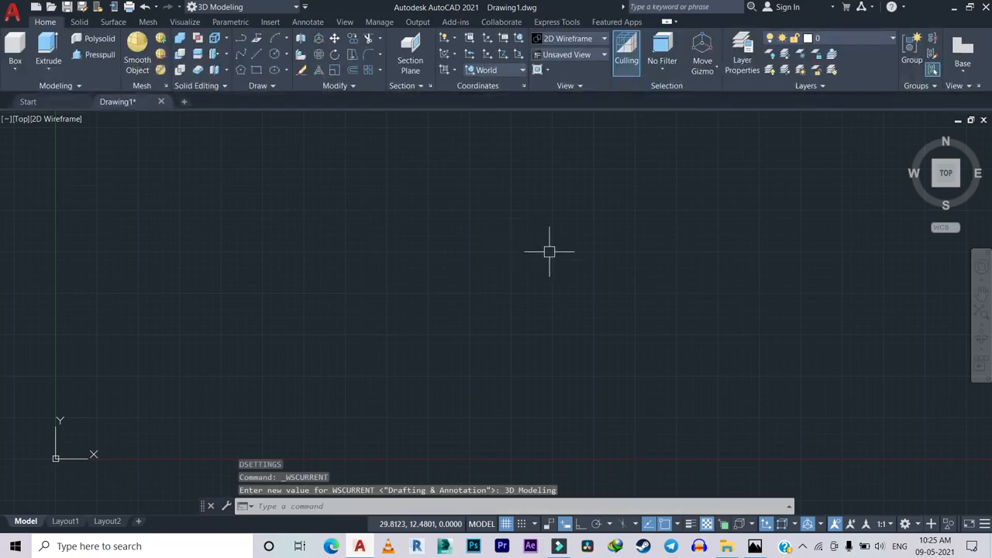
{"action": "left_click", "coordinate": [581, 163]}
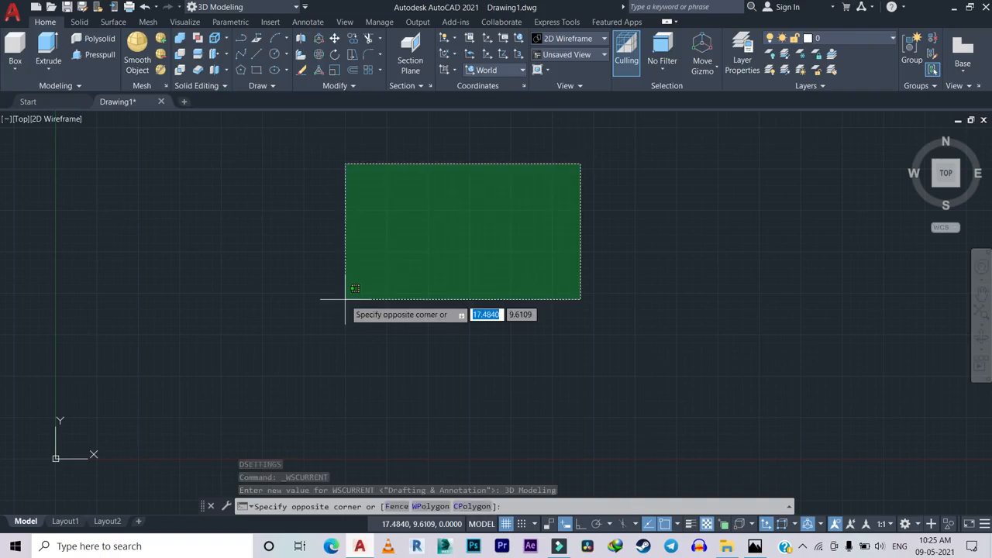
{"action": "left_click", "coordinate": [199, 322]}
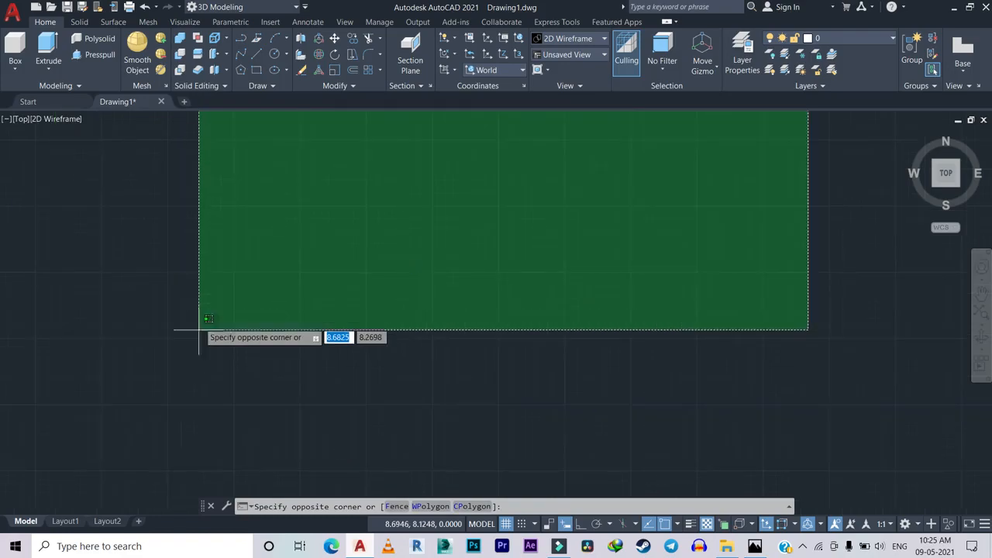
{"action": "scroll", "coordinate": [262, 272], "scroll_direction": "down", "scroll_amount": 1}
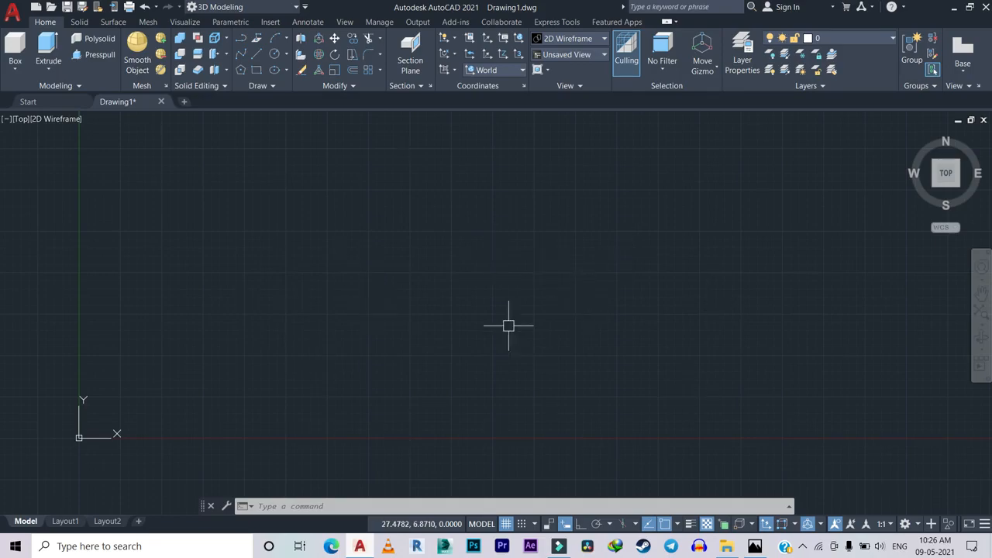
Draw a solid box about 10.2 units high on the ground plane near the origin in a tilted 3D view
{"action": "middle_click_drag", "start_coordinate": [532, 263], "coordinate": [553, 200], "text": "shift"}
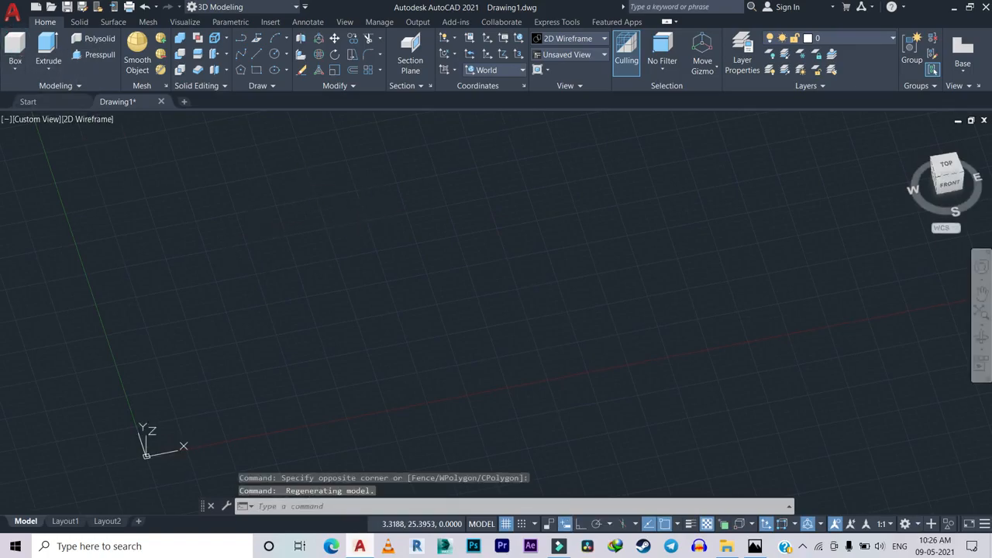
{"action": "left_click", "coordinate": [15, 48]}
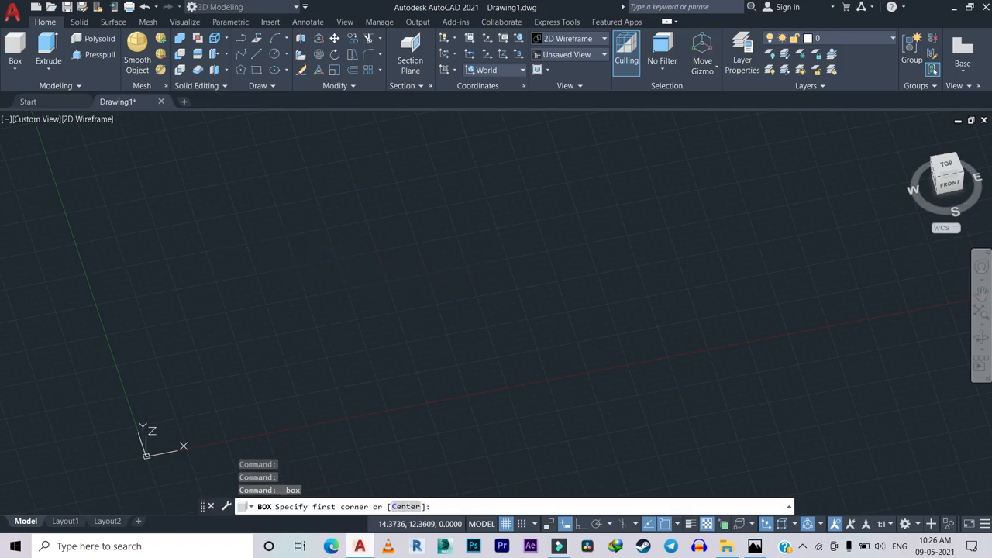
{"action": "left_click", "coordinate": [326, 259]}
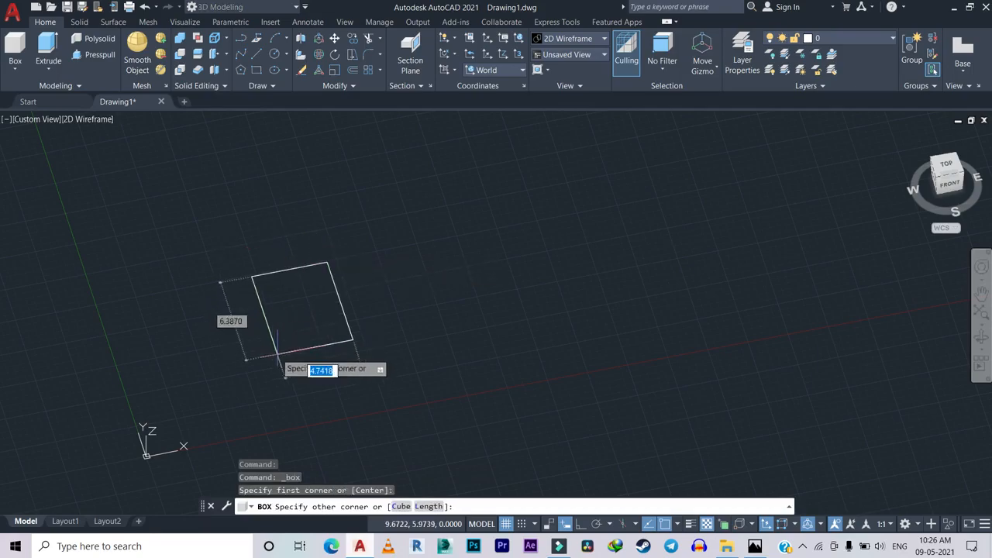
{"action": "left_click", "coordinate": [318, 345]}
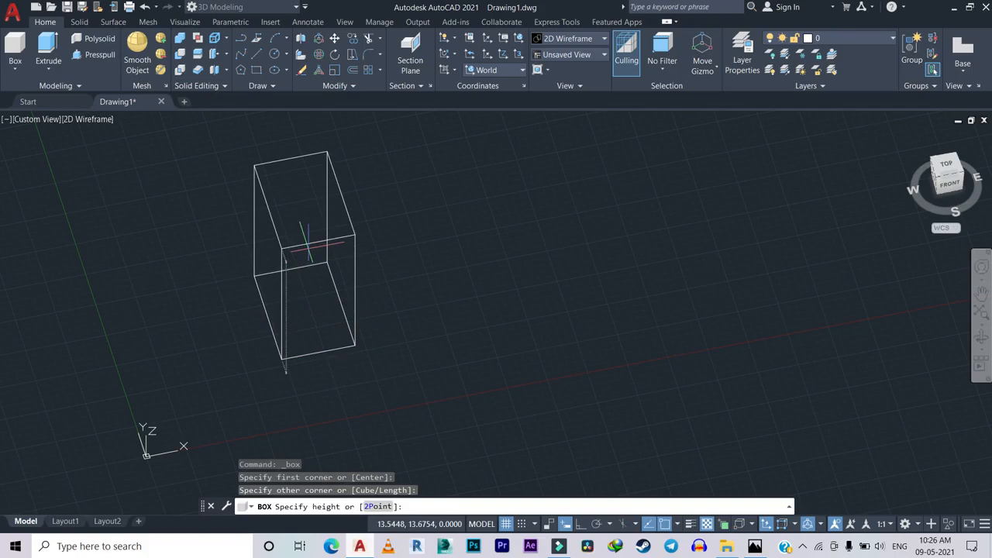
{"action": "left_click", "coordinate": [307, 245]}
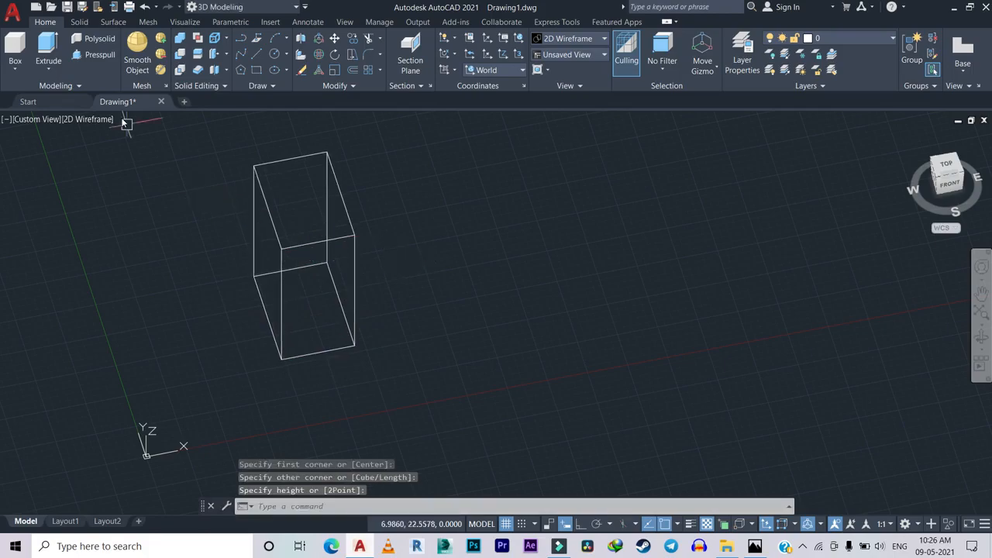
Set the viewport's visual style to Realistic so the box is shaded
{"action": "left_click", "coordinate": [88, 118]}
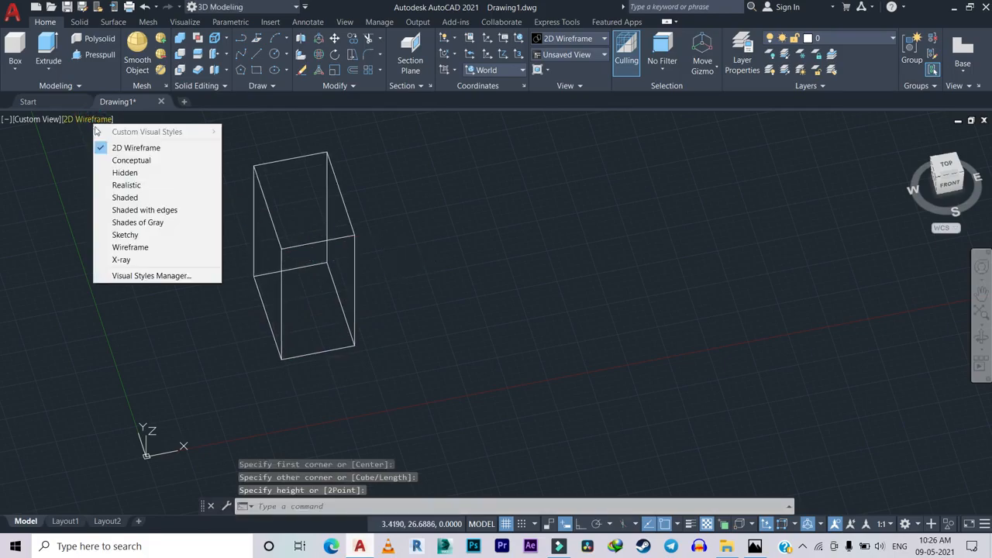
{"action": "left_click", "coordinate": [127, 186]}
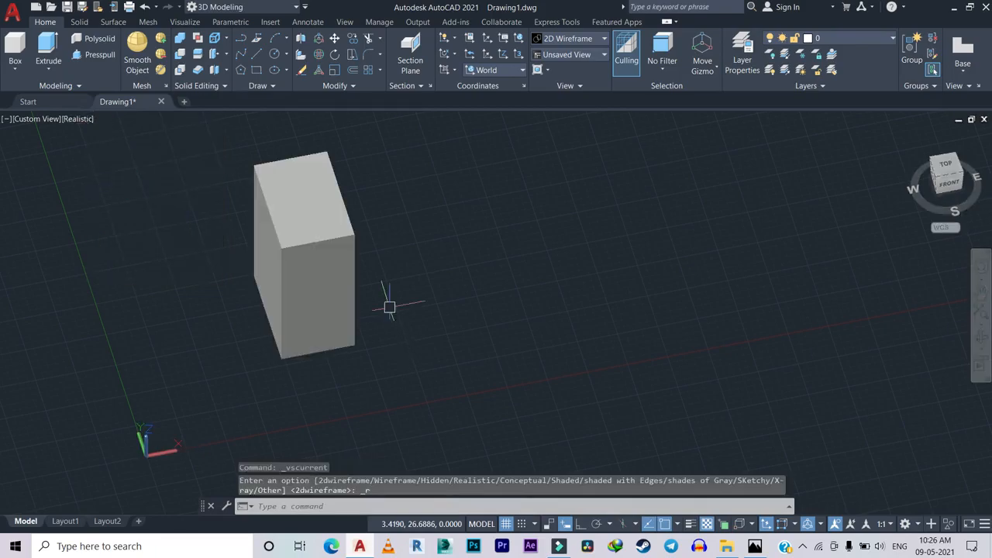
{"action": "scroll", "coordinate": [364, 312], "scroll_direction": "down", "scroll_amount": 3}
{"action": "middle_click_drag", "start_coordinate": [364, 312], "coordinate": [391, 266]}
{"action": "scroll", "coordinate": [457, 355], "scroll_direction": "up", "scroll_amount": 5}
{"action": "scroll", "coordinate": [388, 266], "scroll_direction": "up", "scroll_amount": 2}
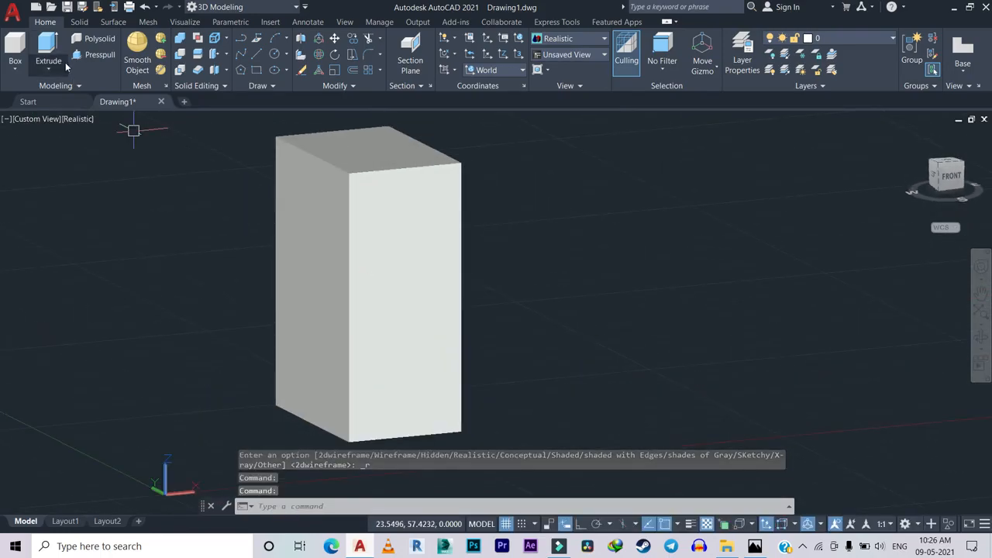
{"action": "left_click", "coordinate": [15, 68]}
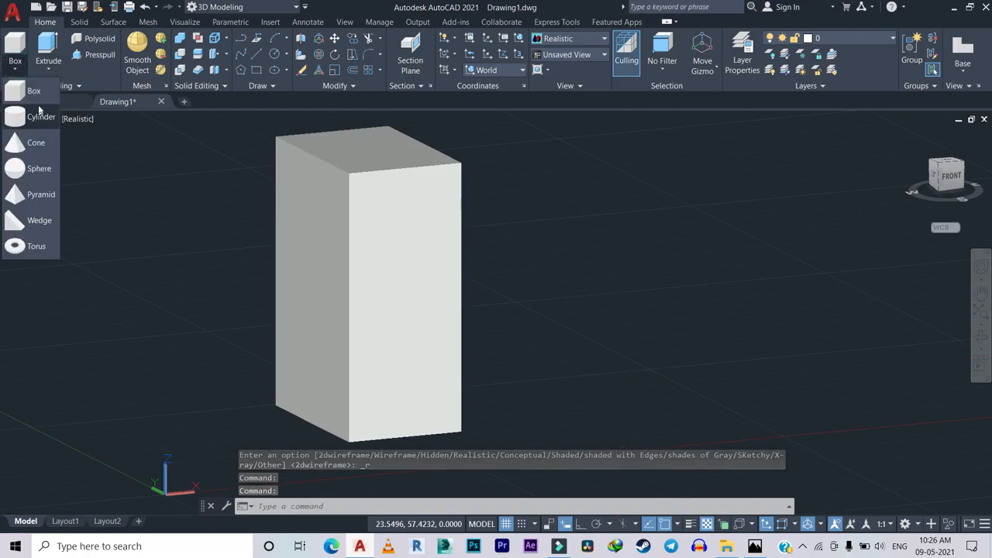
{"action": "left_click", "coordinate": [32, 91]}
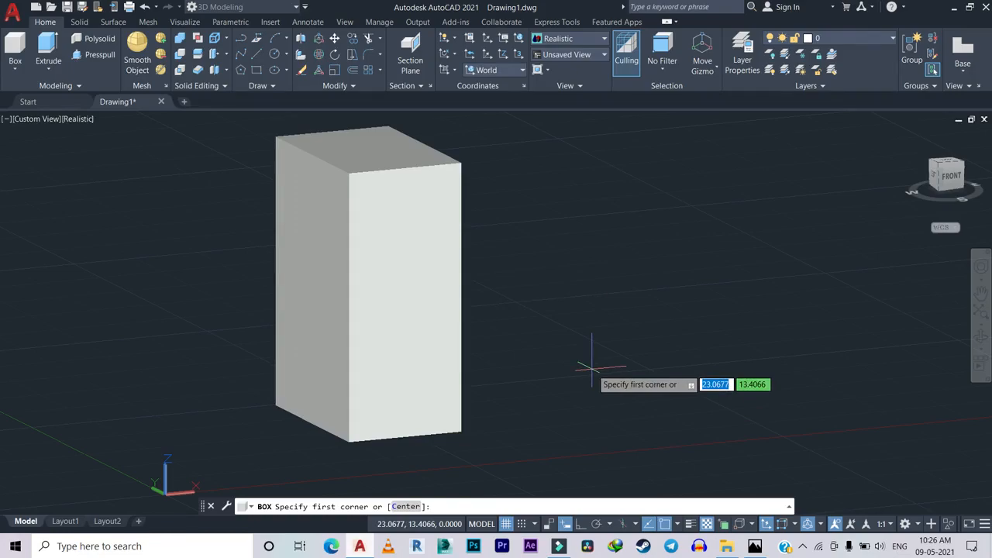
{"action": "key", "text": "Escape"}
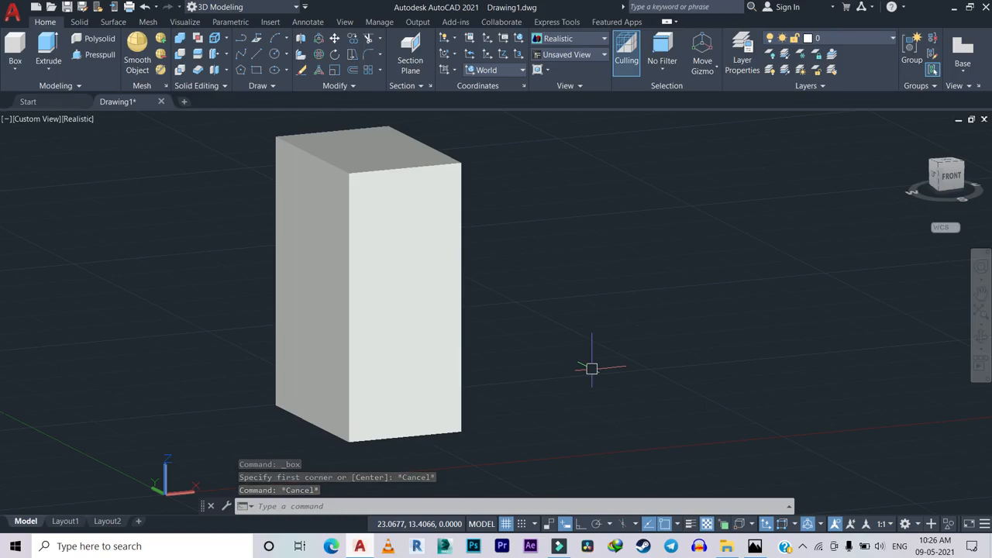
{"action": "key", "text": "ctrl+Tab"}
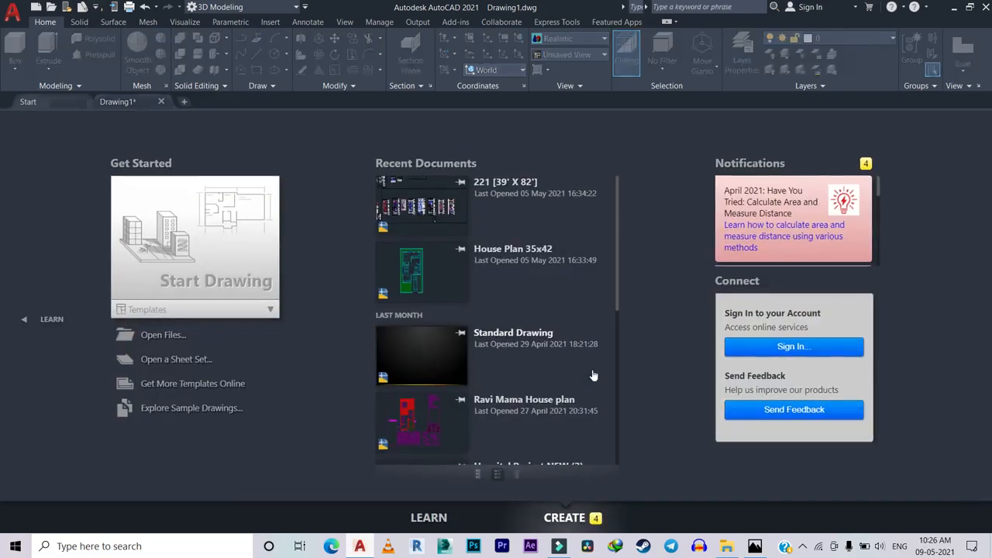
{"action": "left_click", "coordinate": [229, 243]}
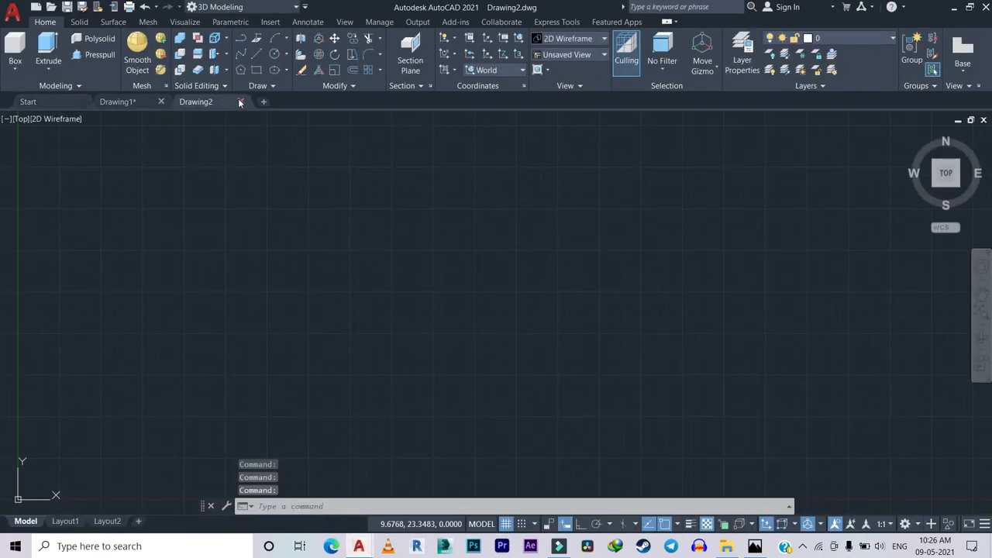
{"action": "left_click", "coordinate": [240, 102]}
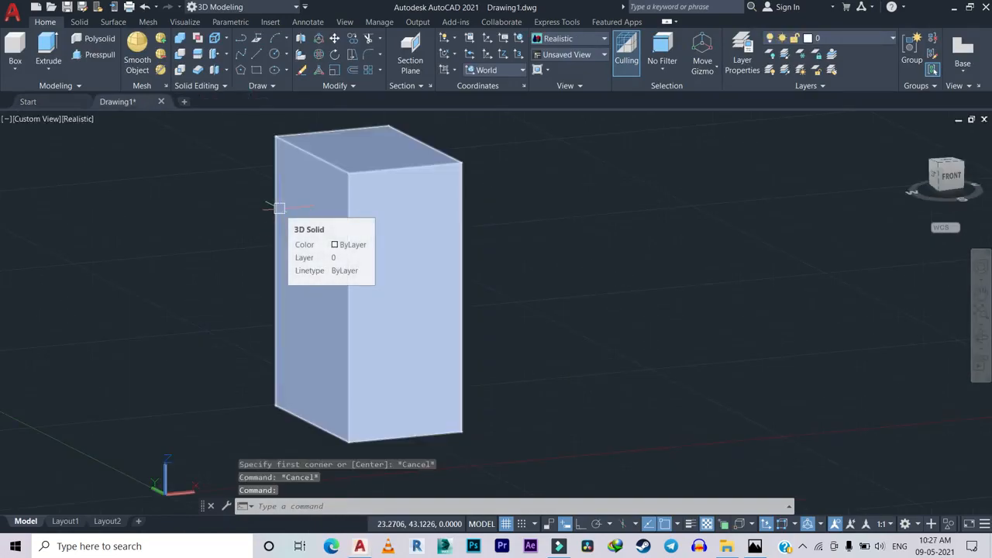
Turn Dynamic UCS off and on again, and build a second box projecting from the tall box's front face
{"action": "key", "text": "F6"}
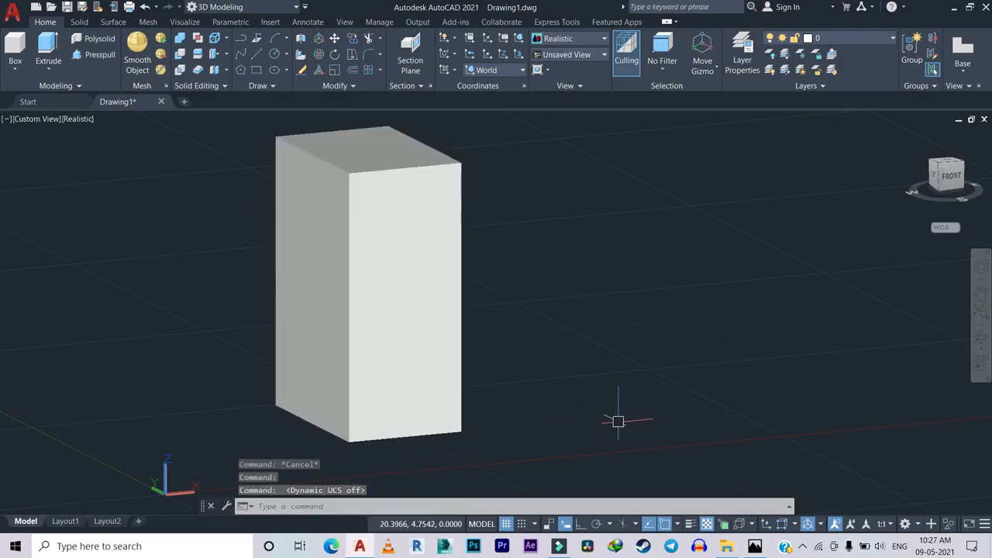
{"action": "key", "text": "F6"}
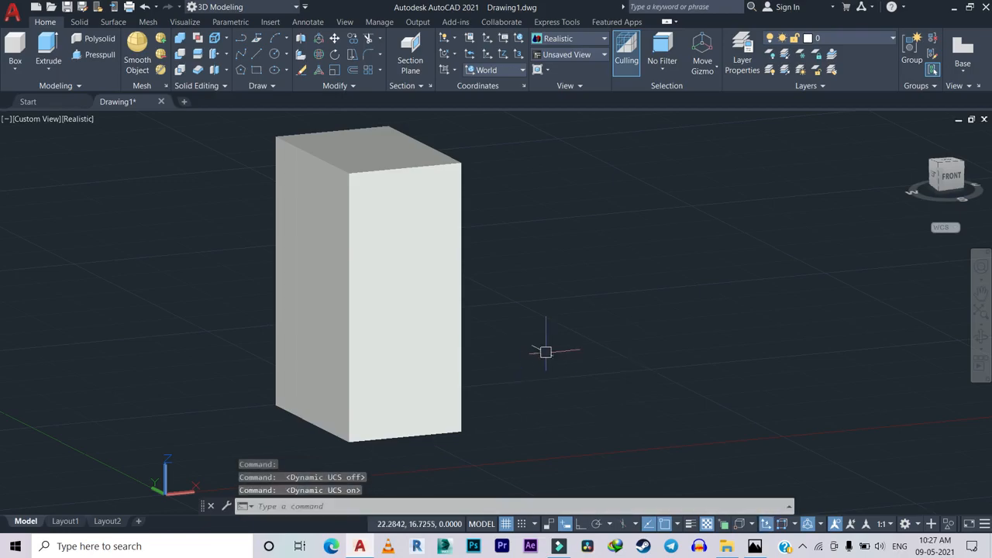
{"action": "left_click", "coordinate": [15, 48]}
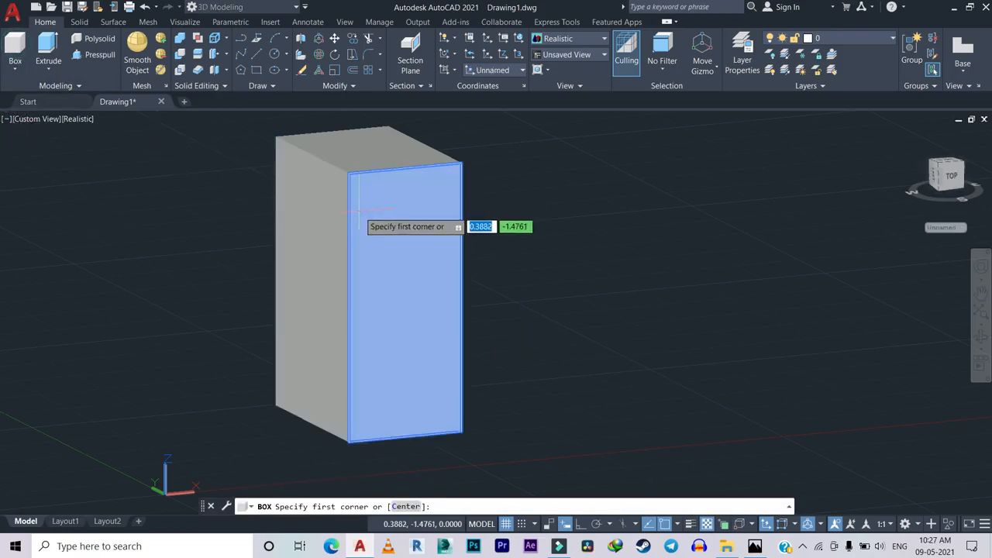
{"action": "left_click", "coordinate": [453, 298]}
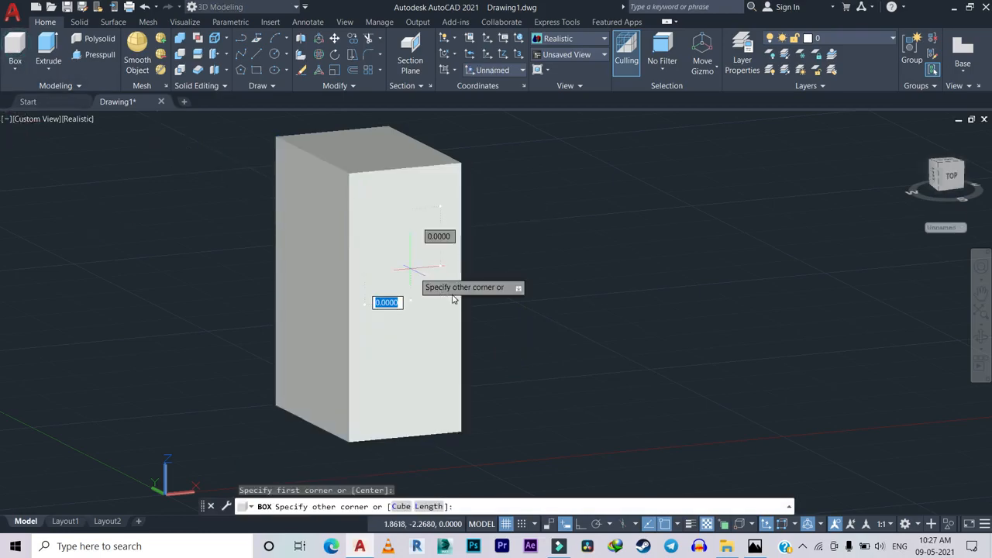
{"action": "left_click", "coordinate": [505, 325]}
{"action": "left_click", "coordinate": [608, 324]}
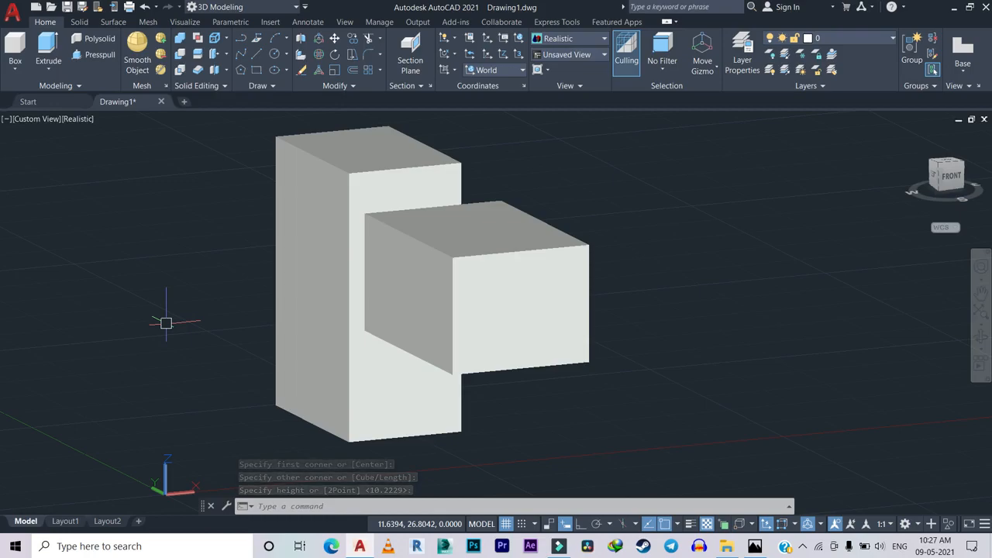
Turn Dynamic UCS off and draw a third box on the ground plane, picking its first corner over the projecting box's front face
{"action": "key", "text": "F6"}
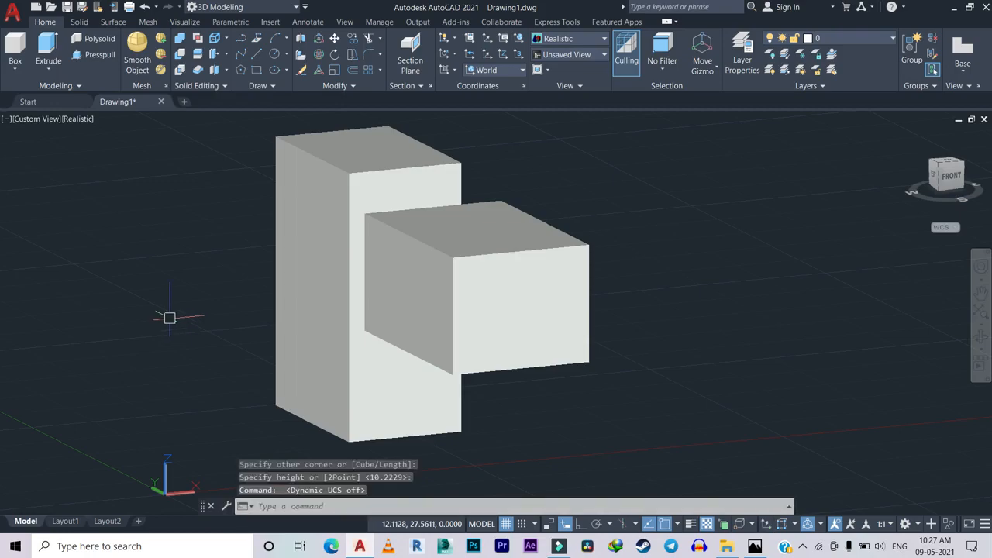
{"action": "left_click", "coordinate": [14, 46]}
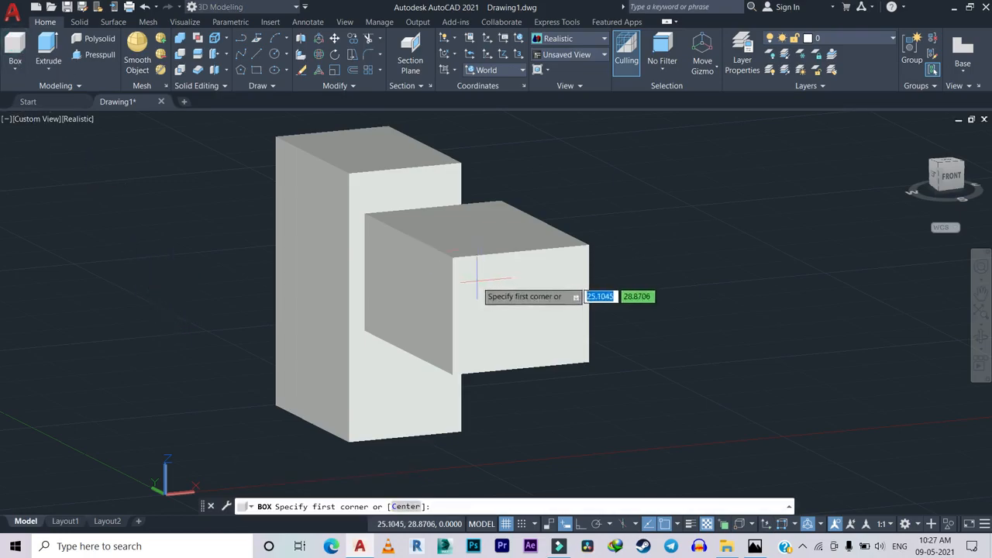
{"action": "left_click", "coordinate": [494, 308]}
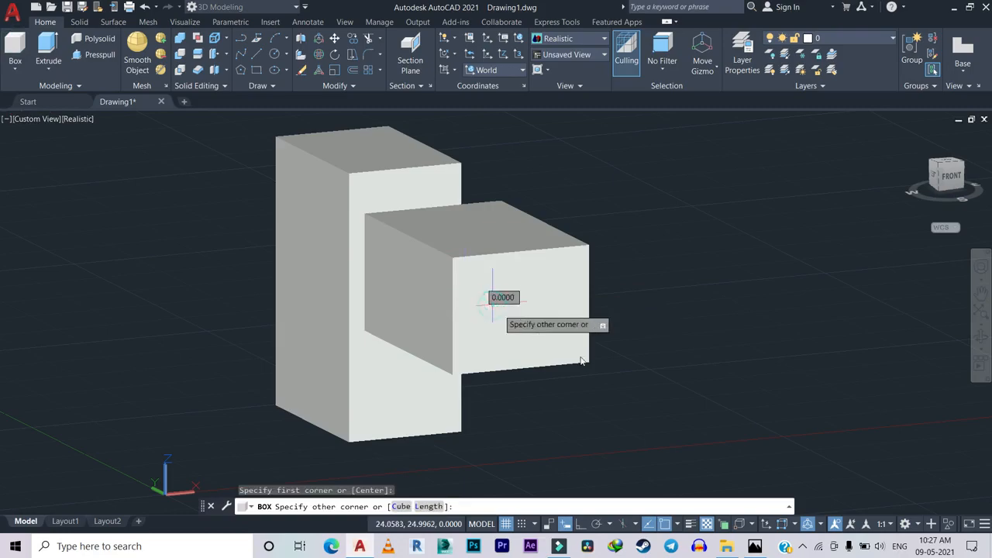
{"action": "left_click", "coordinate": [581, 430]}
{"action": "middle_click_drag", "start_coordinate": [596, 345], "coordinate": [597, 348]}
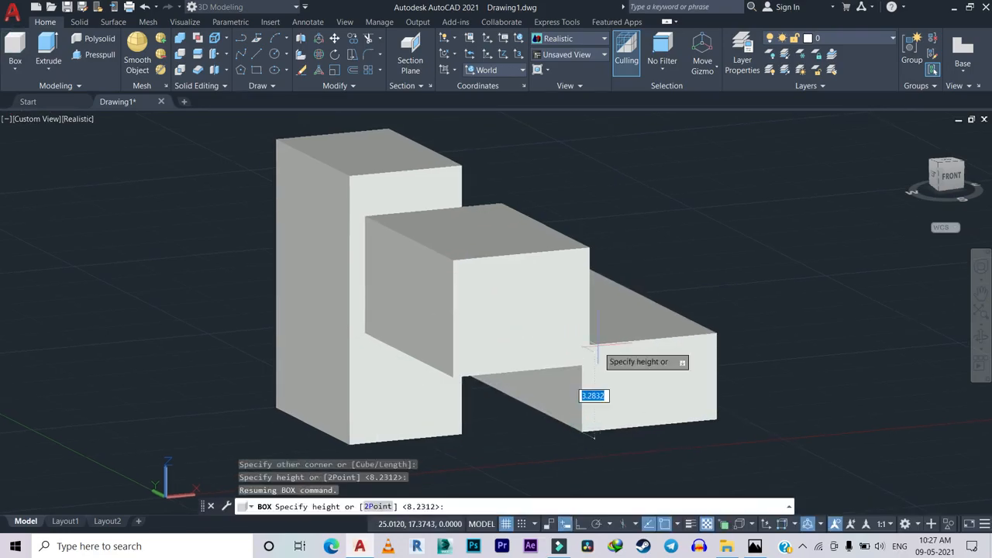
{"action": "left_click", "coordinate": [582, 295]}
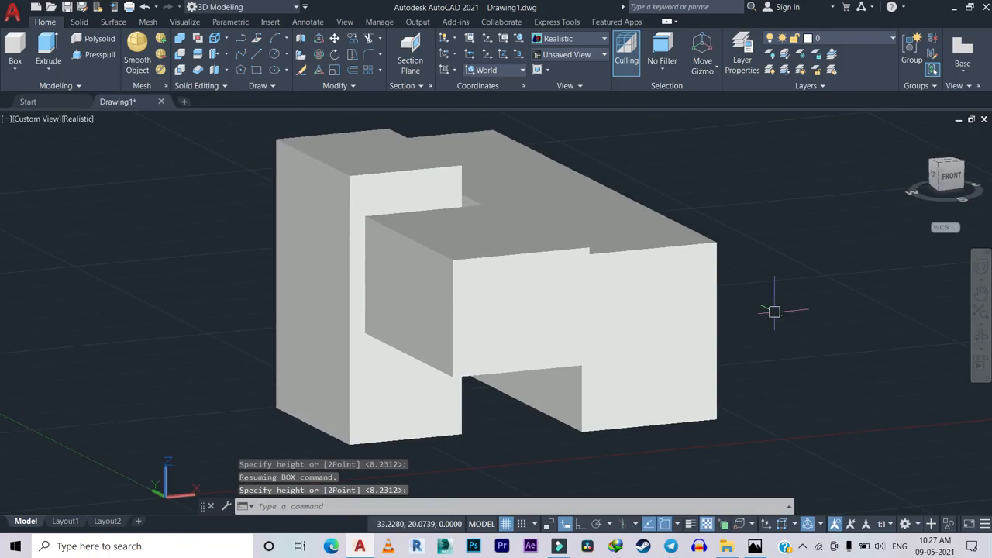
{"action": "key", "text": "Escape"}
Inspect the boxes from another angle and erase all three
{"action": "middle_click_drag", "start_coordinate": [768, 323], "coordinate": [419, 245], "text": "shift"}
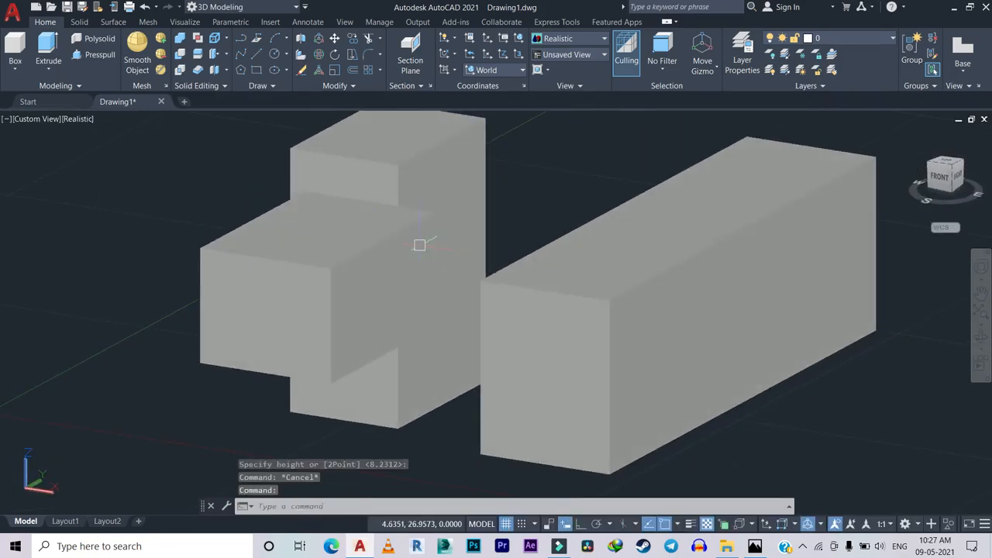
{"action": "scroll", "coordinate": [637, 280], "scroll_direction": "down", "scroll_amount": 6}
{"action": "middle_click_drag", "start_coordinate": [640, 281], "coordinate": [565, 344]}
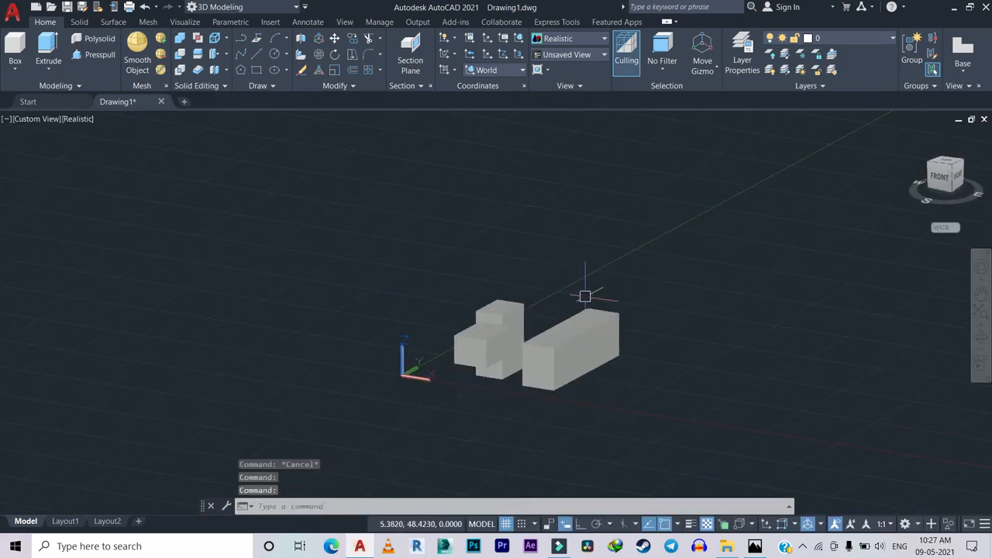
{"action": "left_click", "coordinate": [620, 275]}
{"action": "left_click", "coordinate": [294, 378]}
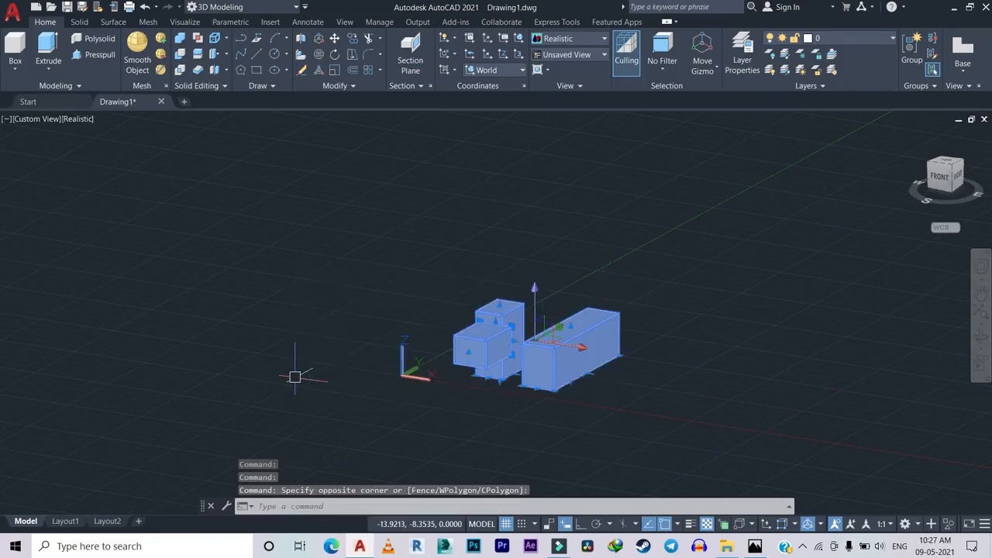
{"action": "key", "text": "Delete"}
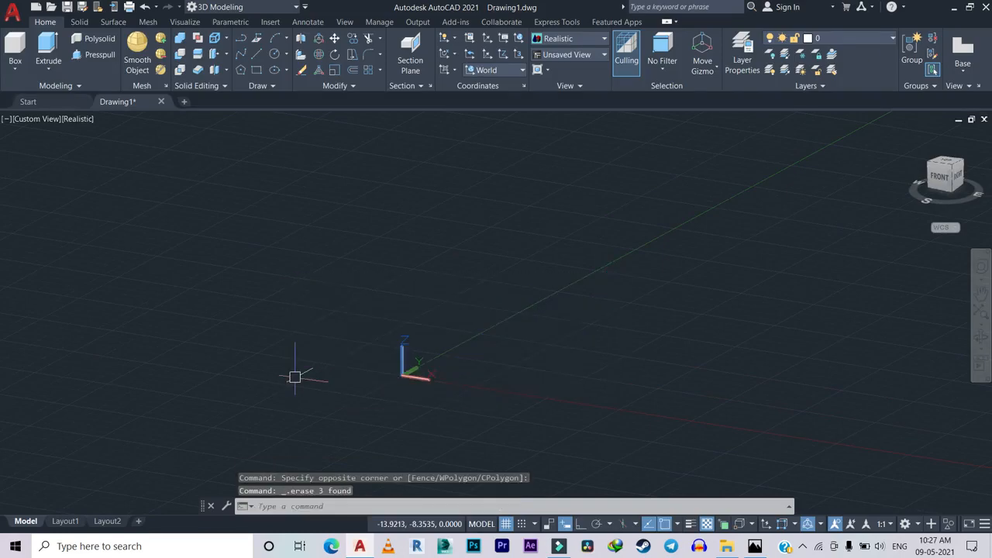
Return to the Top view and switch the workspace to Drafting & Annotation
{"action": "left_click", "coordinate": [951, 166]}
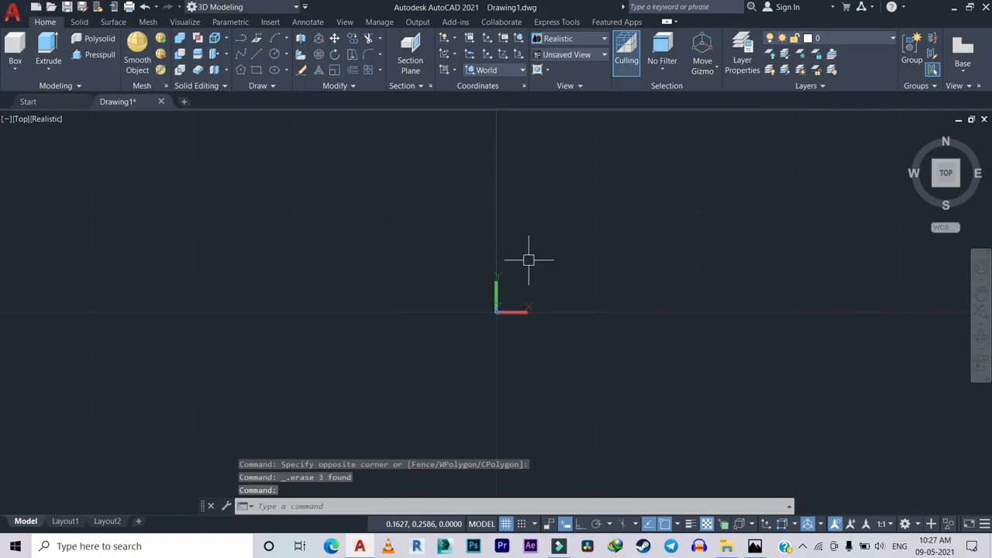
{"action": "left_click", "coordinate": [221, 7]}
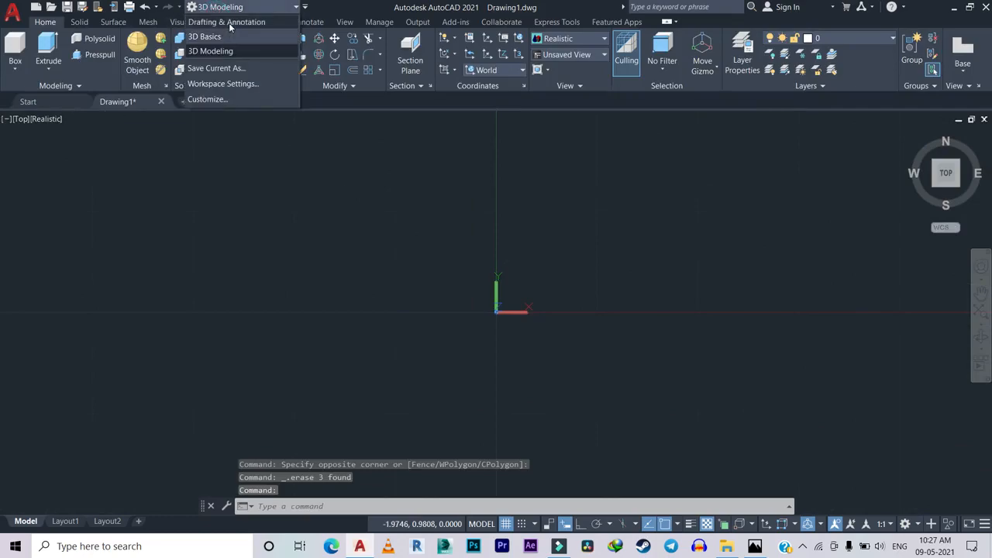
{"action": "left_click", "coordinate": [232, 20]}
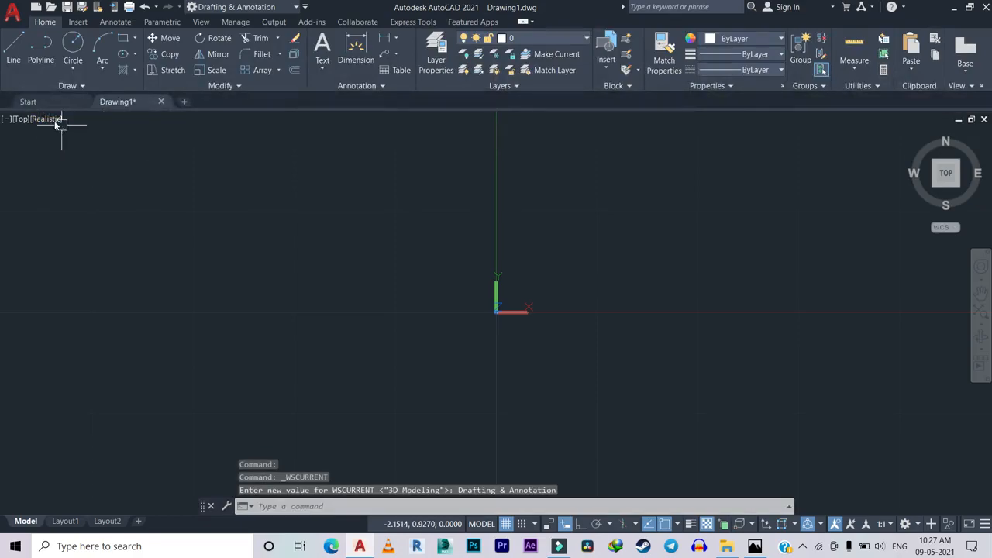
Set the viewport's visual style to 2D Wireframe
{"action": "left_click", "coordinate": [53, 120]}
{"action": "left_click", "coordinate": [61, 151]}
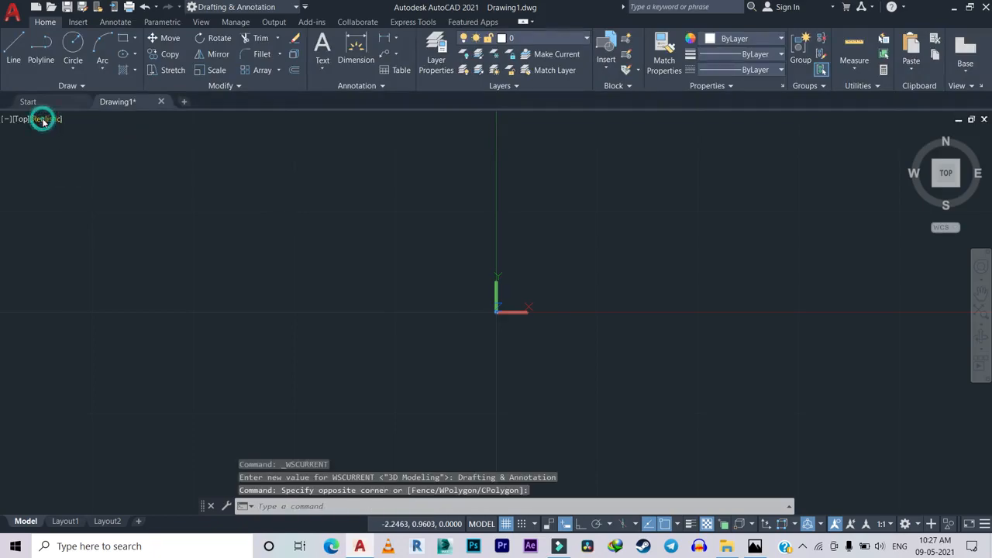
{"action": "left_click", "coordinate": [45, 120]}
{"action": "left_click", "coordinate": [64, 147]}
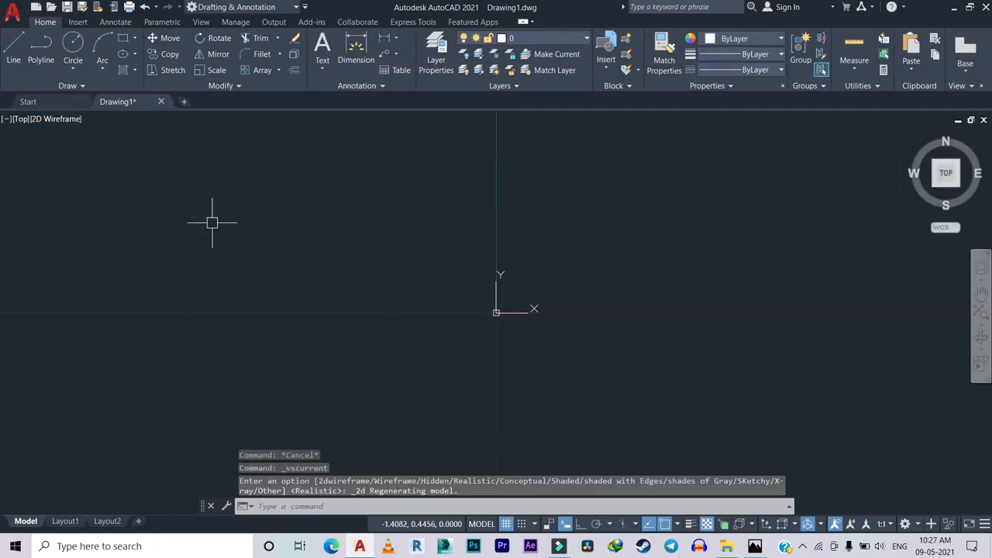
{"action": "scroll", "coordinate": [320, 237], "scroll_direction": "down", "scroll_amount": 2}
{"action": "scroll", "coordinate": [492, 239], "scroll_direction": "down", "scroll_amount": 5}
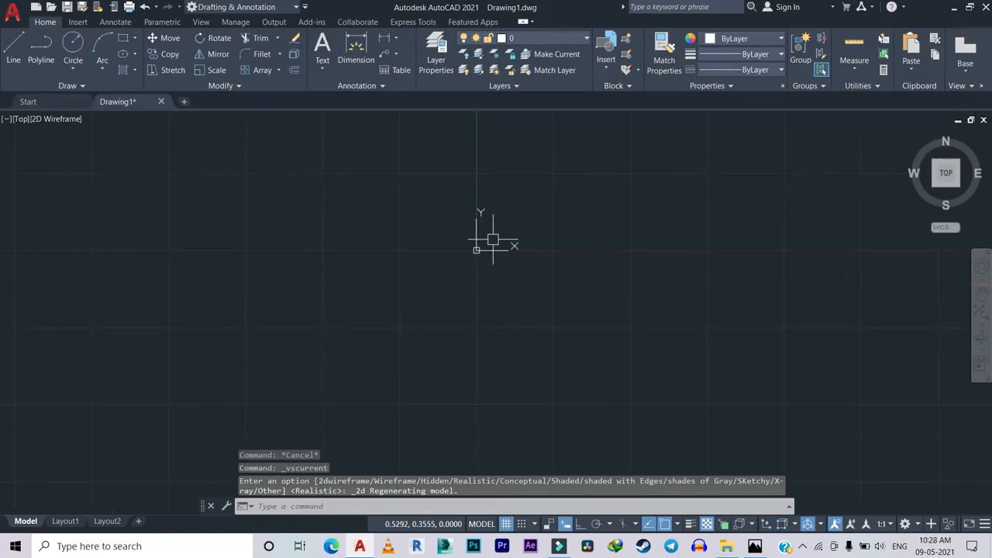
{"action": "middle_click_drag", "start_coordinate": [493, 240], "coordinate": [191, 410]}
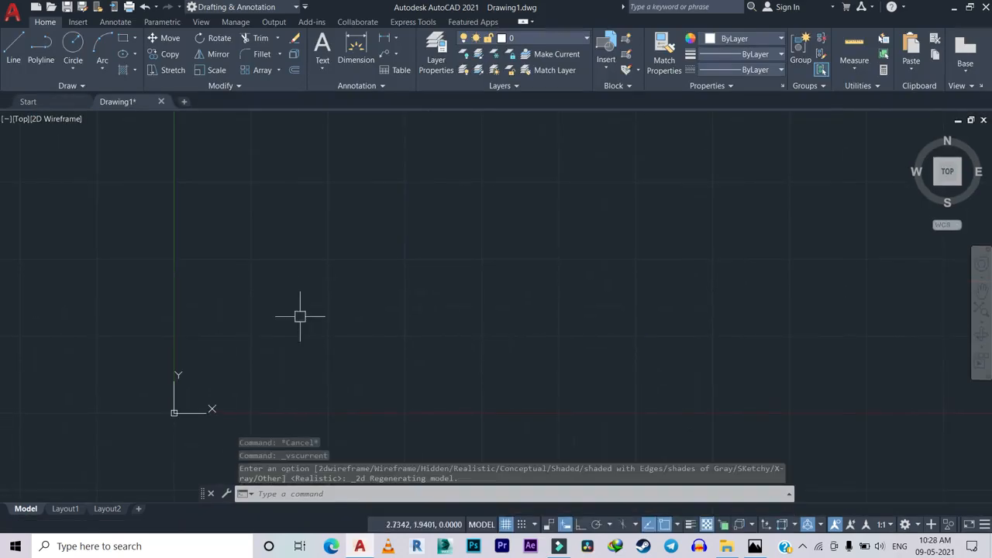
Consult the function-key list in Photos, return to AutoCAD and toggle the grid off and on again
{"action": "left_click", "coordinate": [755, 545]}
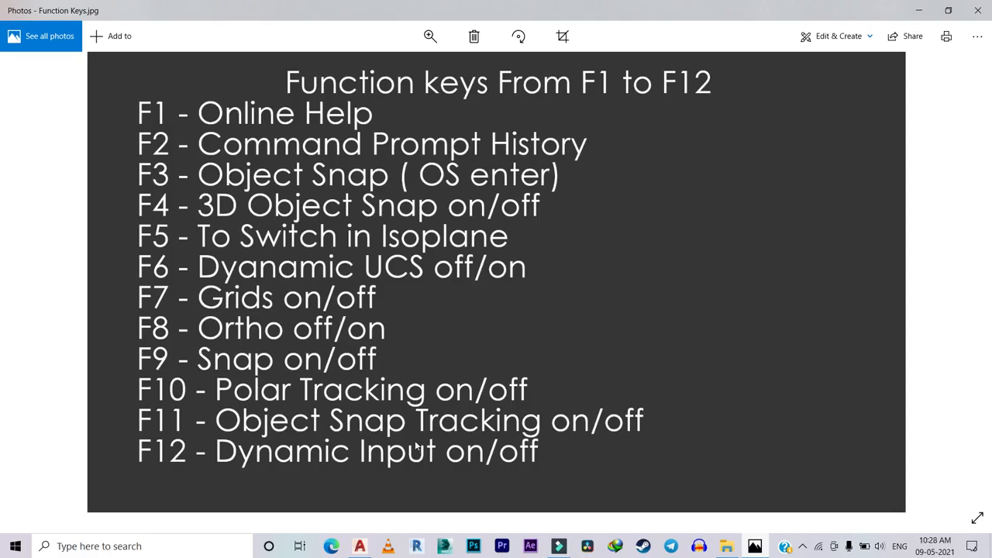
{"action": "left_click", "coordinate": [360, 546]}
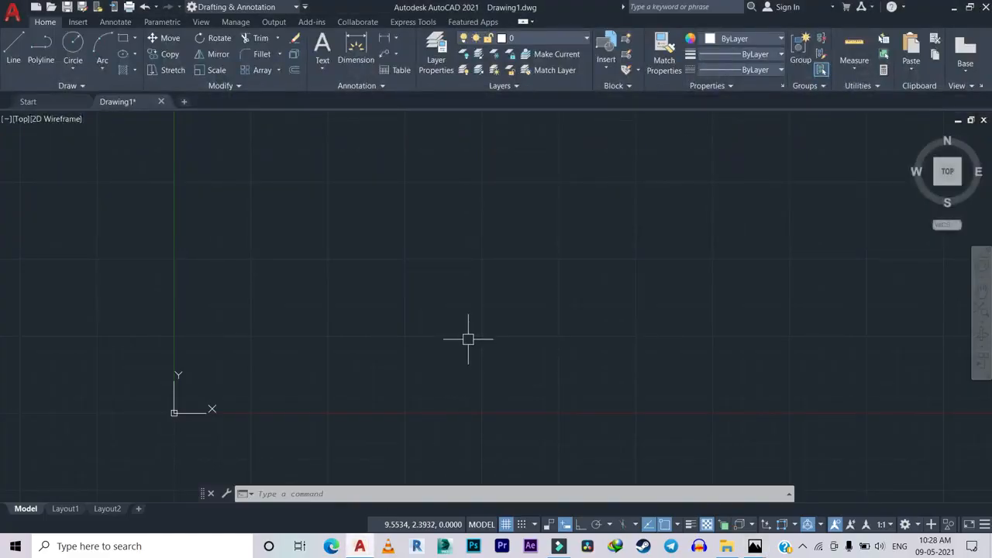
{"action": "key", "text": "F7"}
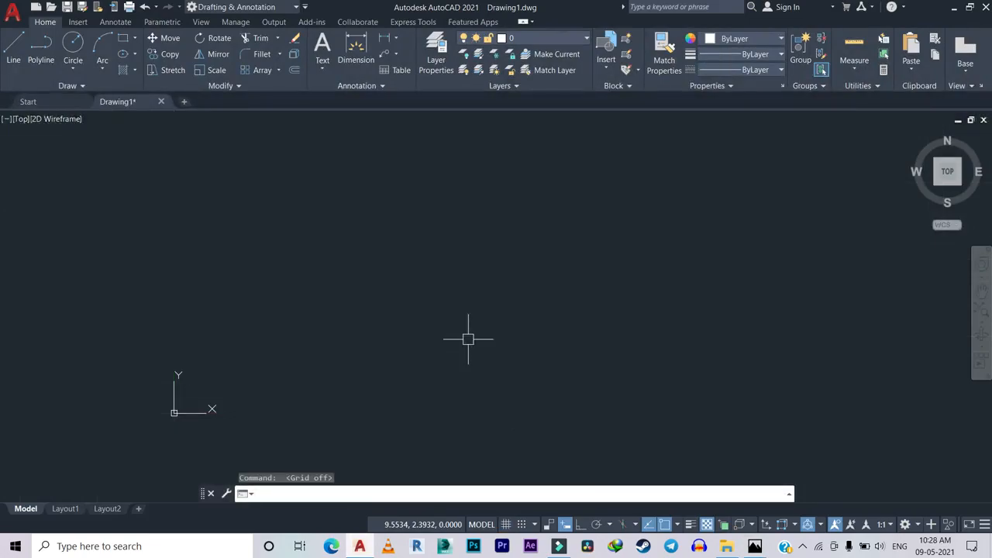
{"action": "key", "text": "F7"}
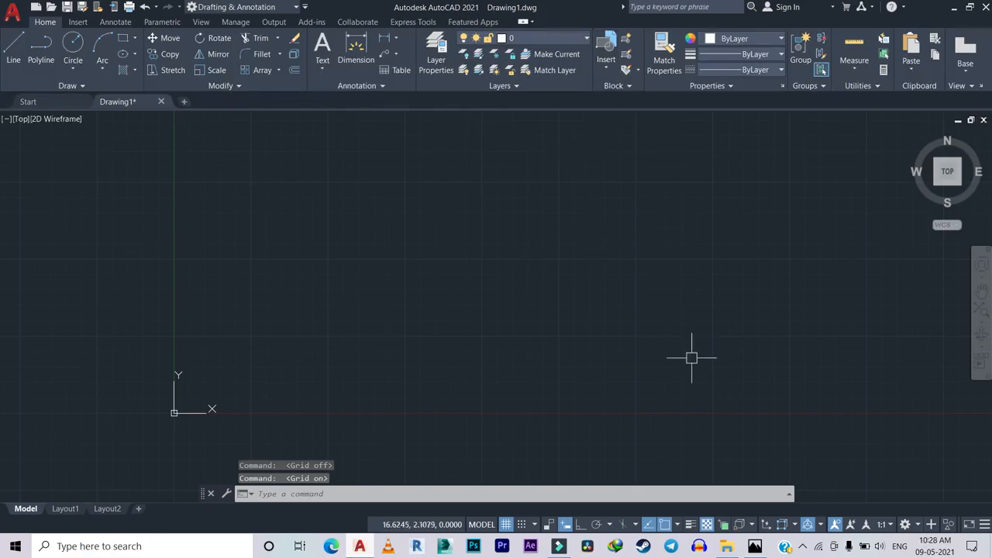
Check the next function key in the Photos list, return to AutoCAD and turn Ortho mode on
{"action": "left_click", "coordinate": [755, 546]}
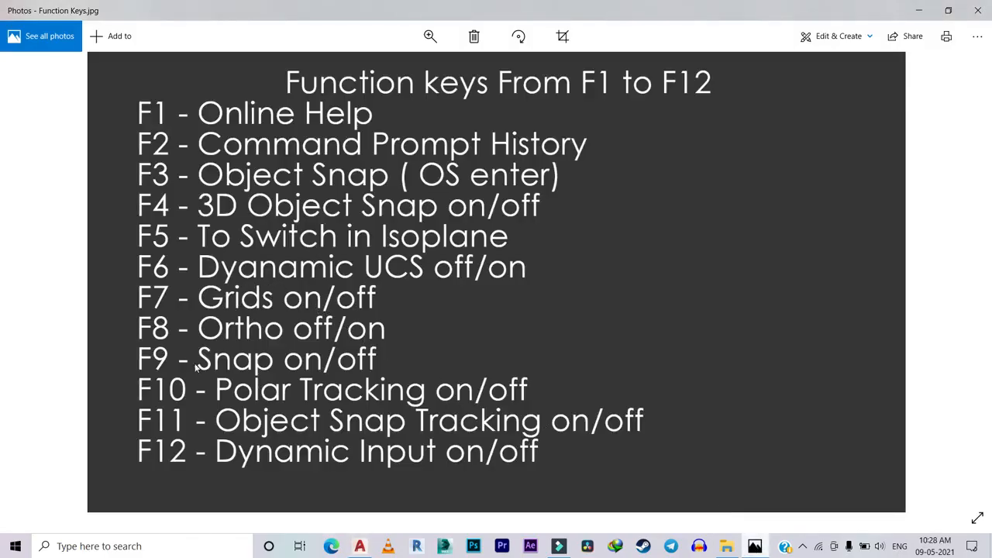
{"action": "left_click", "coordinate": [360, 546]}
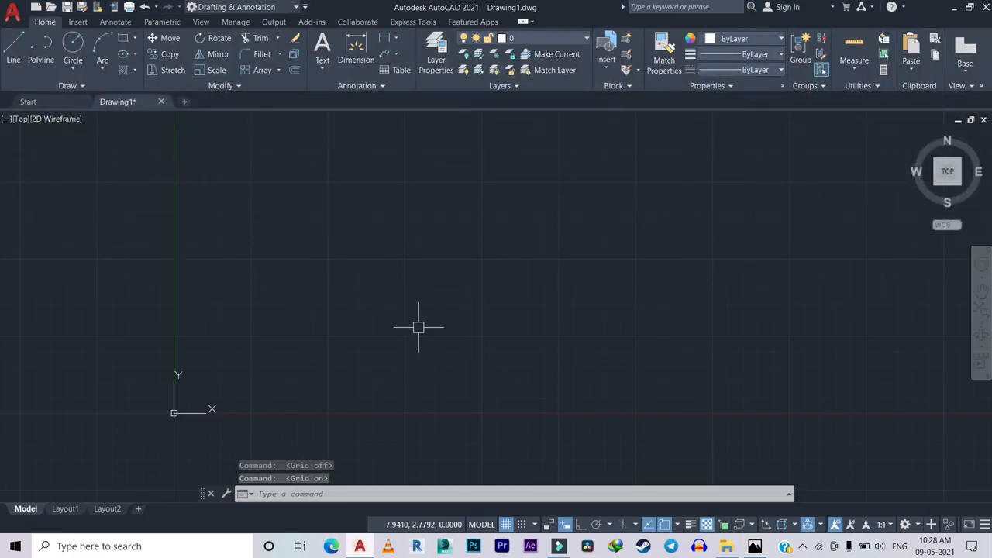
{"action": "key", "text": "F8"}
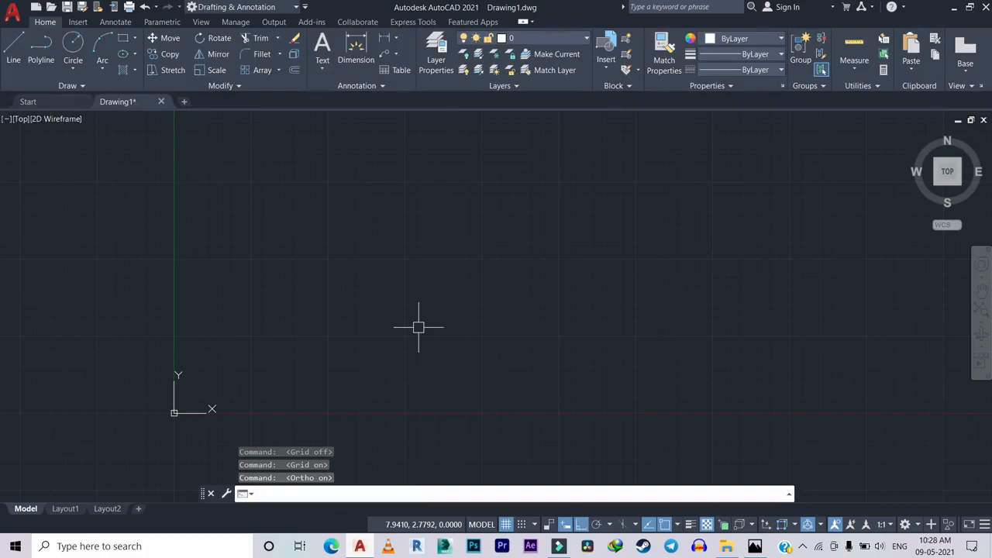
Draw a chain of eight connected horizontal and vertical line segments to the upper right of the origin
{"action": "type", "text": "l"}
{"action": "key", "text": "Return"}
{"action": "left_click", "coordinate": [256, 264]}
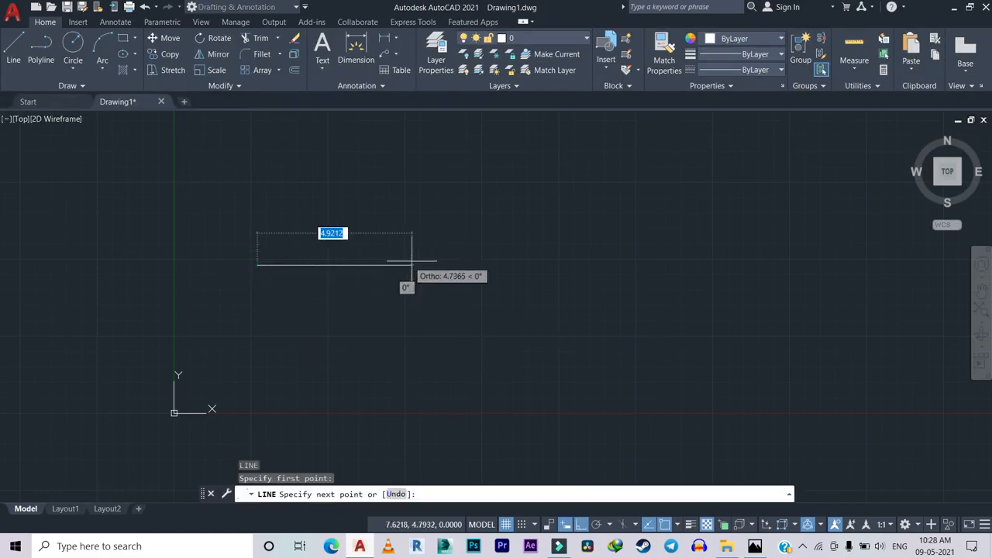
{"action": "left_click", "coordinate": [687, 361]}
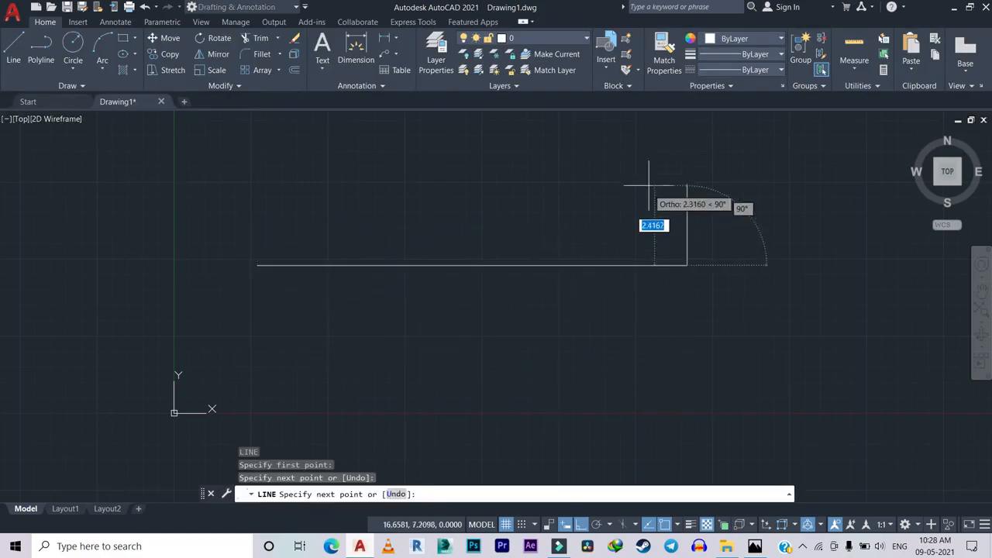
{"action": "middle_click_drag", "start_coordinate": [651, 191], "coordinate": [702, 292]}
{"action": "left_click", "coordinate": [706, 202]}
{"action": "left_click", "coordinate": [412, 247]}
{"action": "left_click", "coordinate": [412, 326]}
{"action": "left_click", "coordinate": [650, 304]}
{"action": "middle_click_drag", "start_coordinate": [658, 434], "coordinate": [658, 283]}
{"action": "left_click", "coordinate": [658, 331]}
{"action": "left_click", "coordinate": [369, 332]}
{"action": "left_click", "coordinate": [369, 204]}
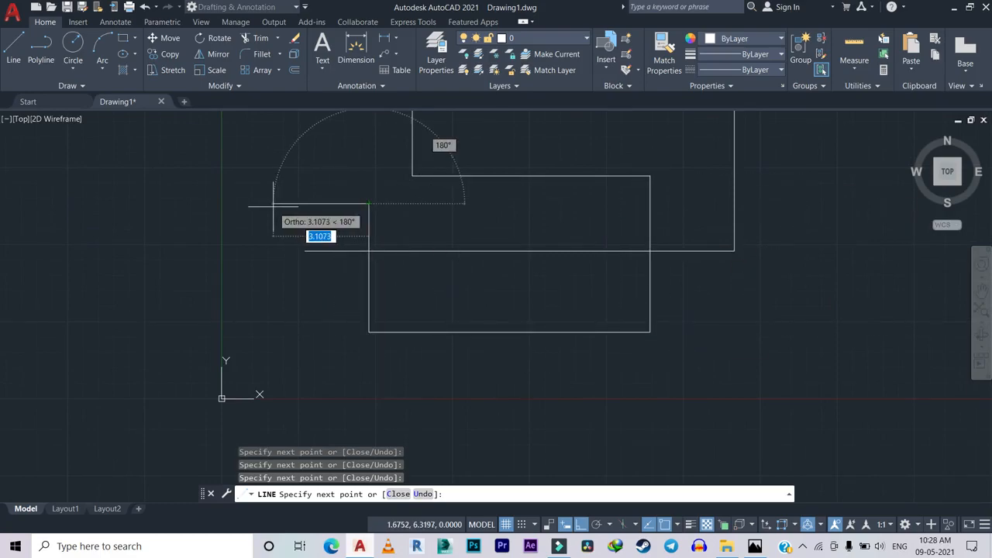
Toggle Ortho off and on during the Line command, add three more orthogonal segments and finish the line chain
{"action": "key", "text": "F8"}
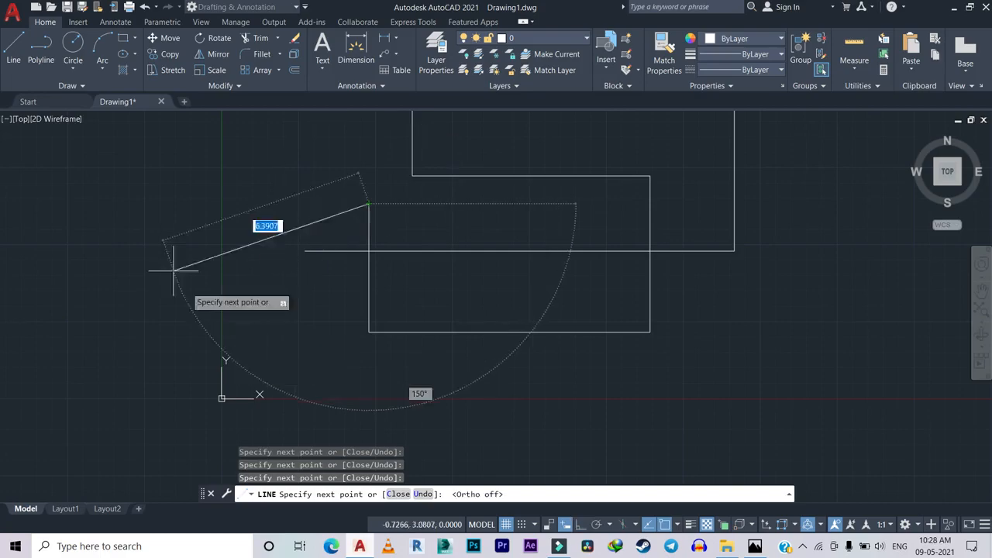
{"action": "key", "text": "F8"}
{"action": "left_click", "coordinate": [513, 205]}
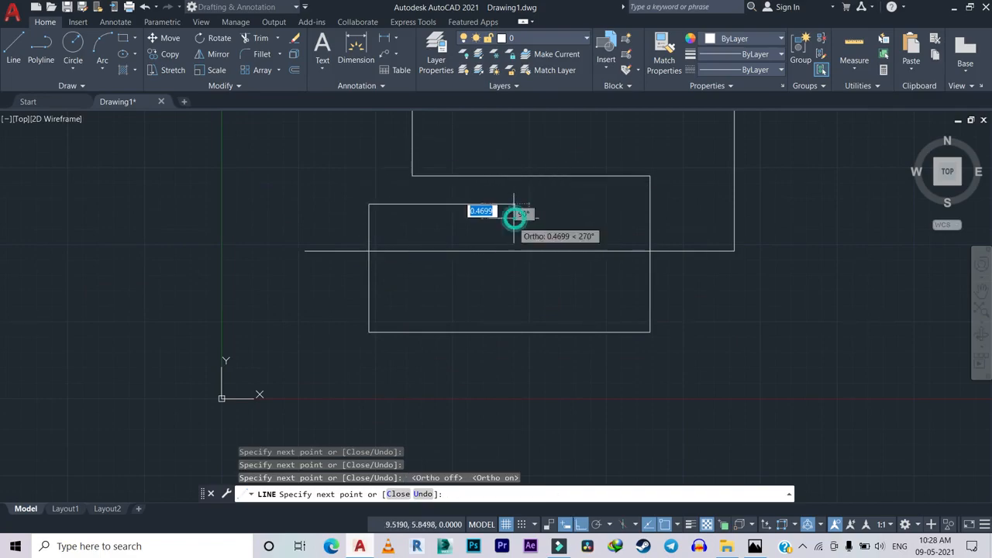
{"action": "left_click", "coordinate": [493, 369]}
{"action": "left_click", "coordinate": [671, 372]}
{"action": "right_click", "coordinate": [697, 317]}
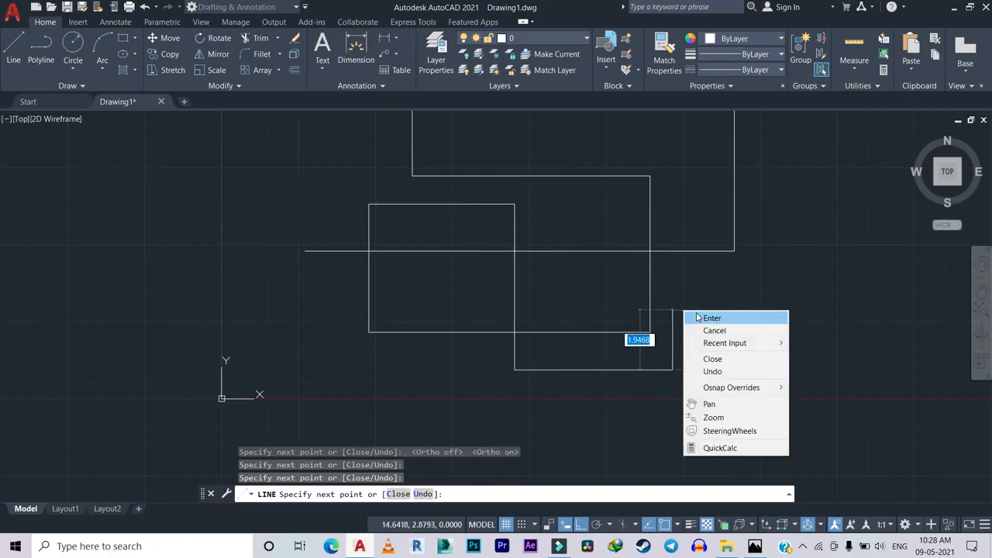
{"action": "left_click", "coordinate": [701, 318]}
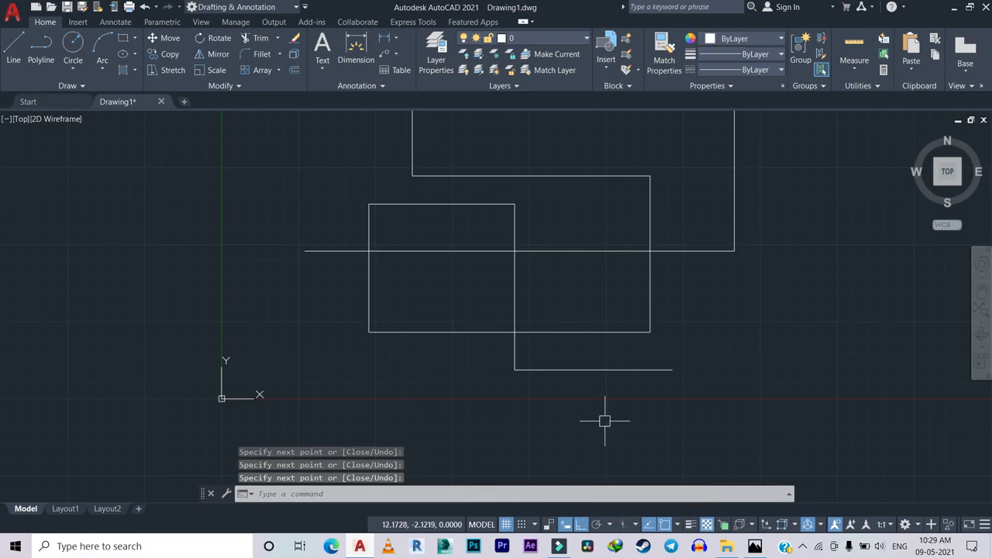
Look up the remaining function keys in Photos, return to AutoCAD and turn Polar Tracking on
{"action": "scroll", "coordinate": [486, 295], "scroll_direction": "down", "scroll_amount": 2}
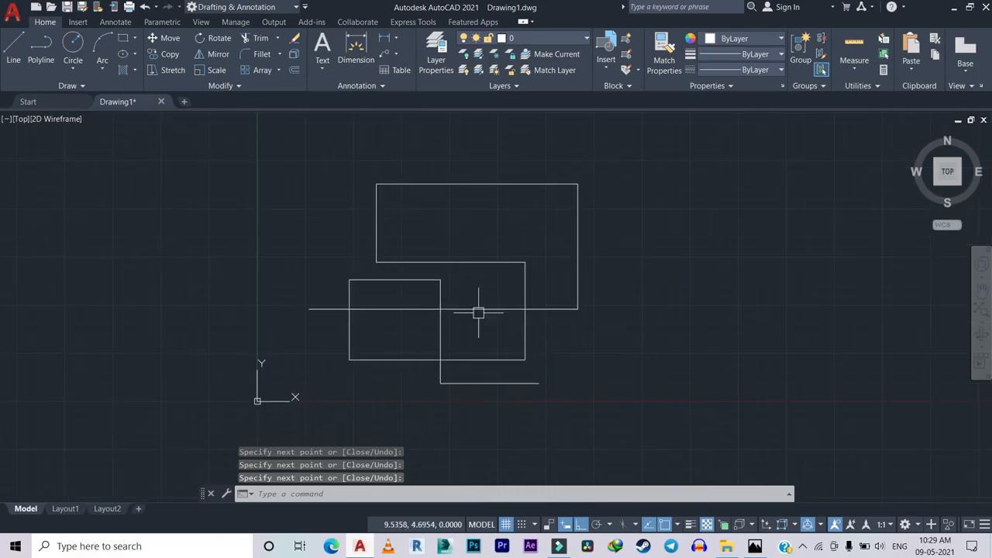
{"action": "left_click", "coordinate": [754, 547]}
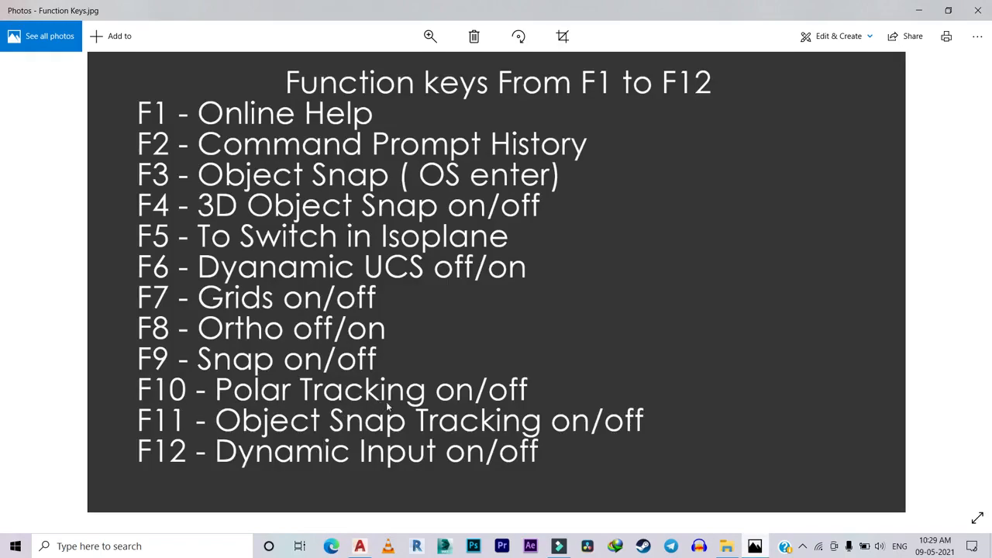
{"action": "left_click", "coordinate": [360, 546]}
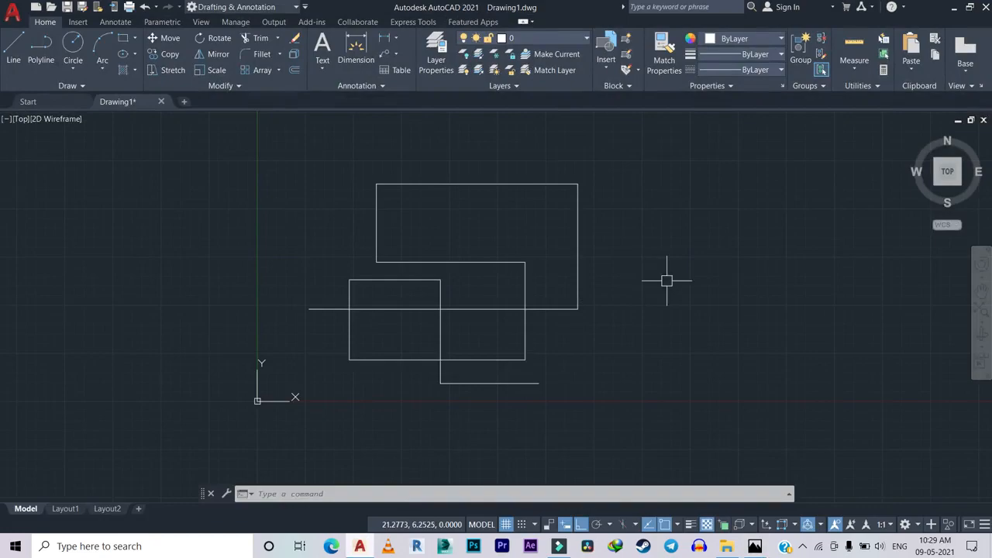
{"action": "middle_click_drag", "start_coordinate": [666, 281], "coordinate": [531, 334]}
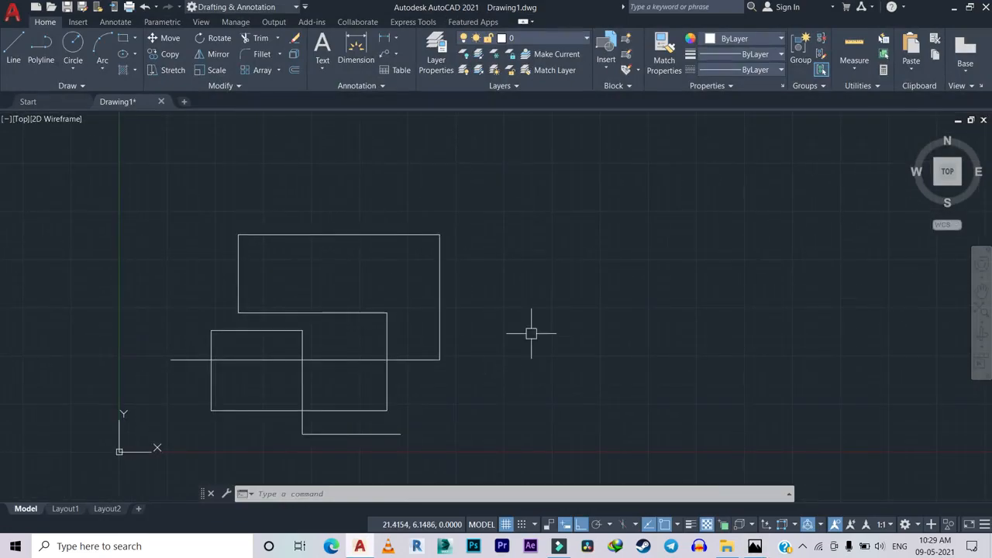
{"action": "key", "text": "F10"}
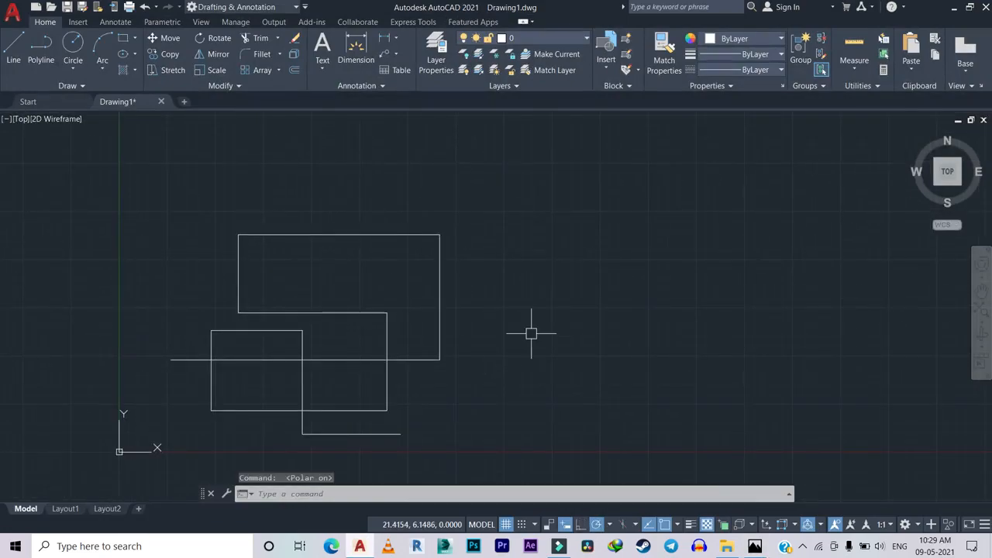
Try the Line command with Polar Tracking on, starting from a point beside the line chain, and cancel it
{"action": "key", "text": "alt"}
{"action": "key", "text": "Escape"}
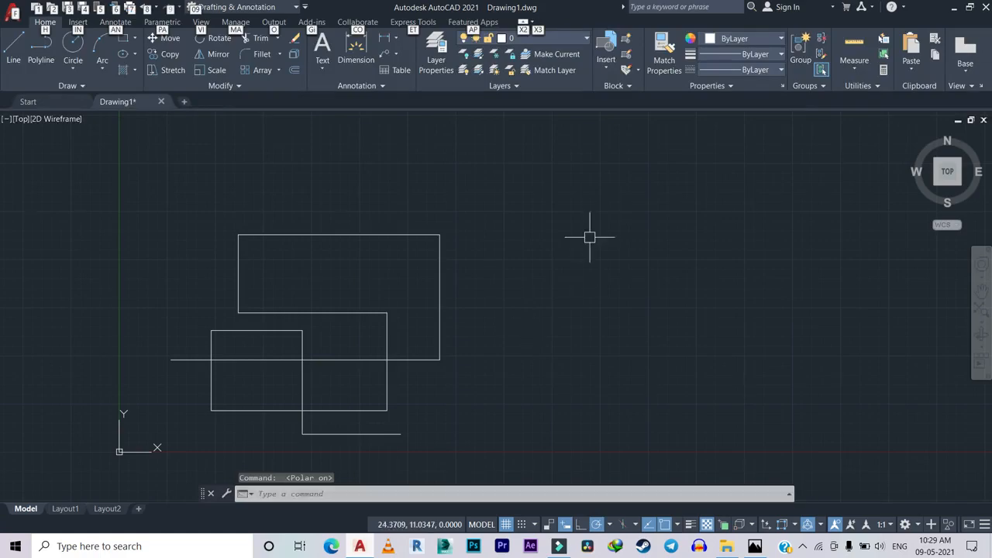
{"action": "key", "text": "Escape"}
{"action": "type", "text": "l"}
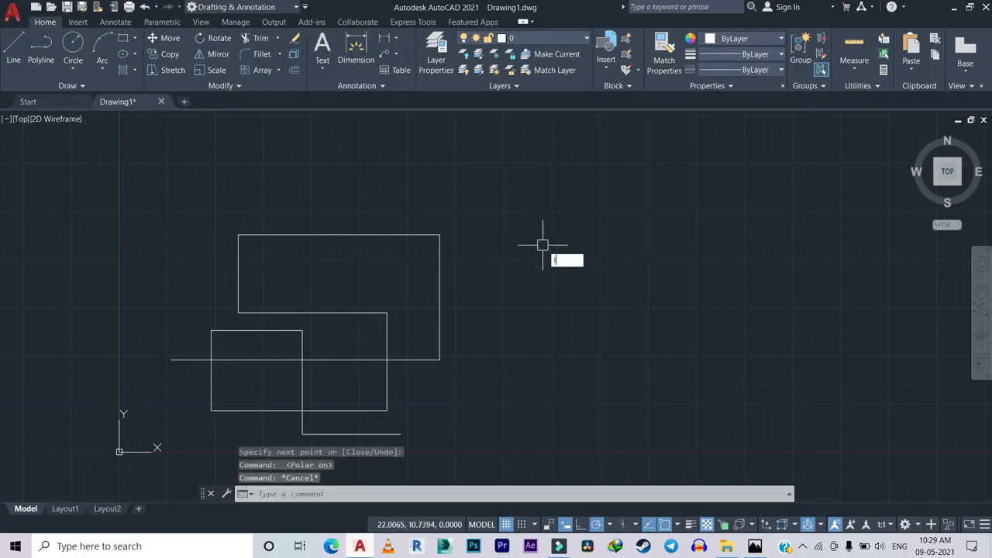
{"action": "key", "text": "Return"}
{"action": "left_click", "coordinate": [457, 273]}
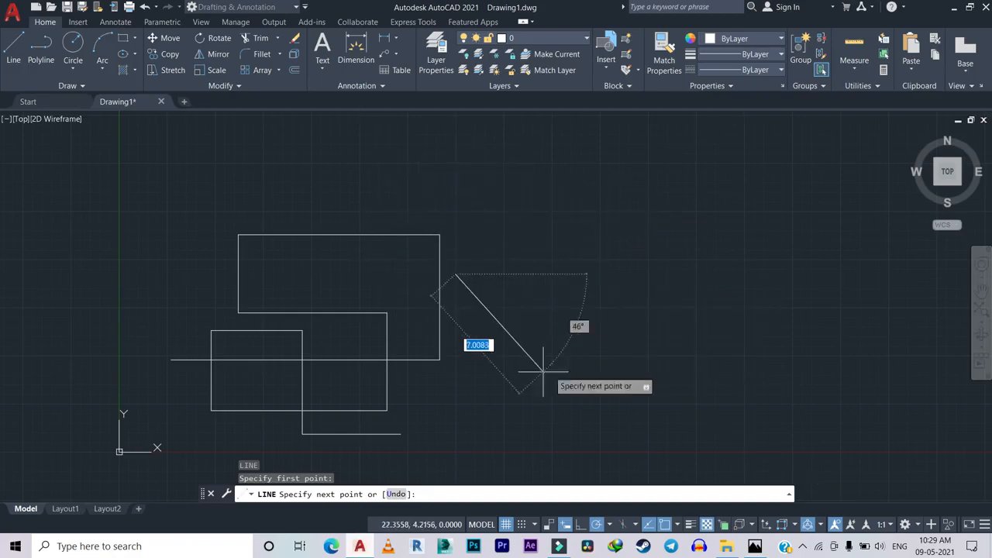
{"action": "key", "text": "Escape"}
{"action": "key", "text": "Escape"}
Look up the Snap key in Photos, switch back to AutoCAD and try Snap on and off during the Line command
{"action": "left_click", "coordinate": [755, 546]}
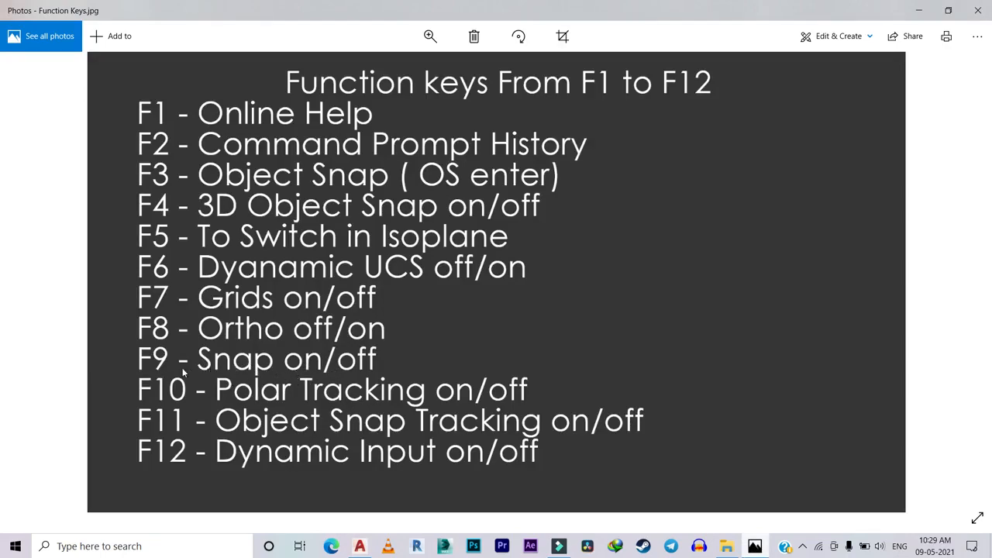
{"action": "left_click", "coordinate": [360, 544]}
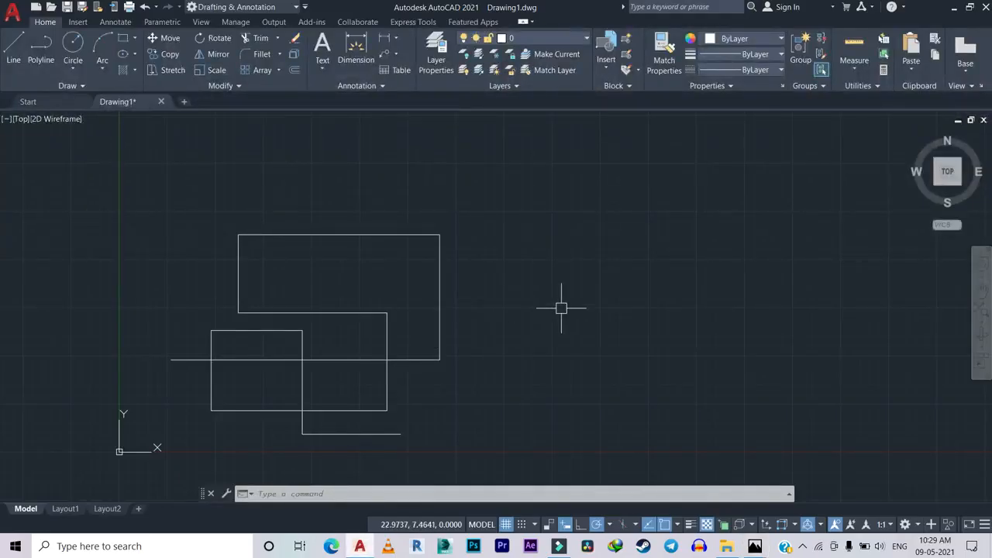
{"action": "type", "text": "l"}
{"action": "key", "text": "Return"}
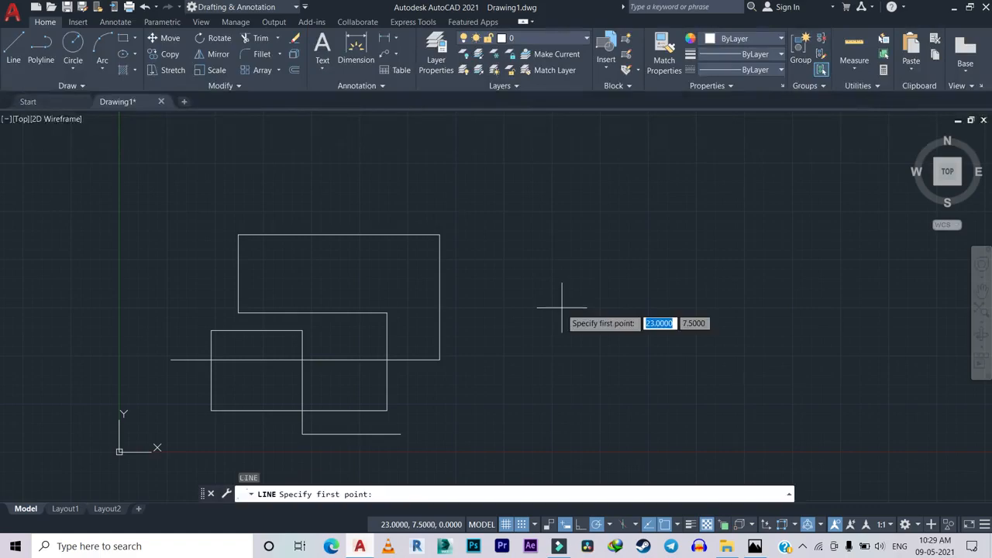
{"action": "scroll", "coordinate": [512, 352], "scroll_direction": "up", "scroll_amount": 6}
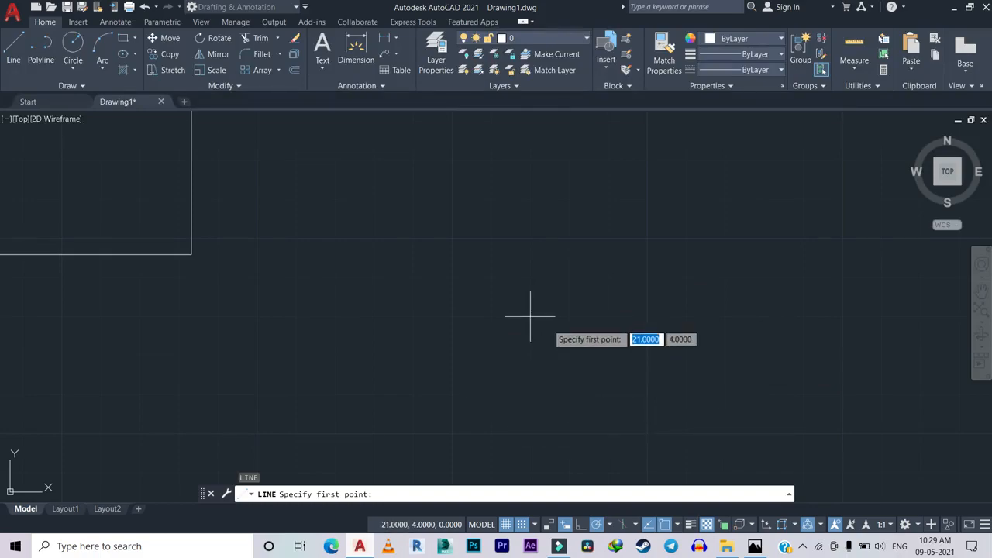
{"action": "left_click", "coordinate": [521, 524]}
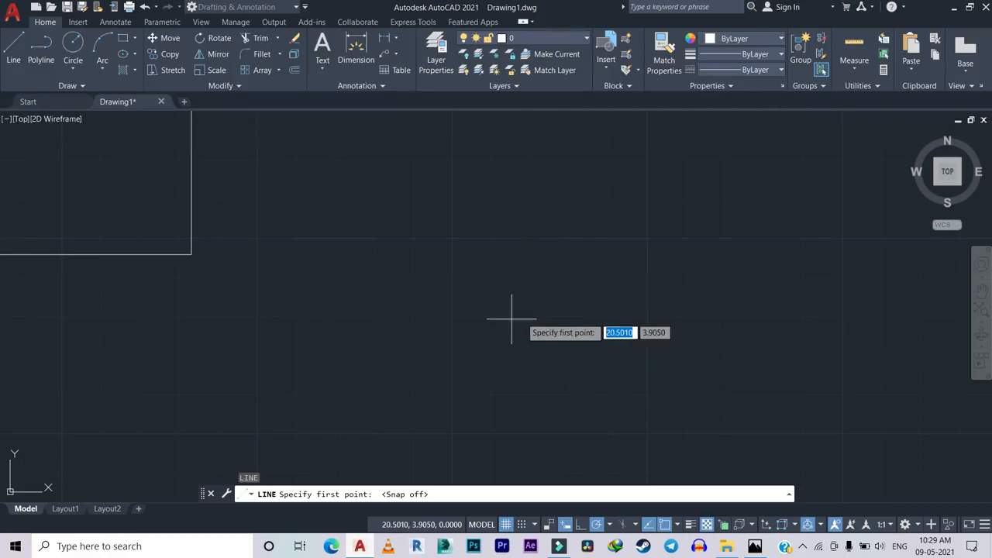
{"action": "key", "text": "Escape"}
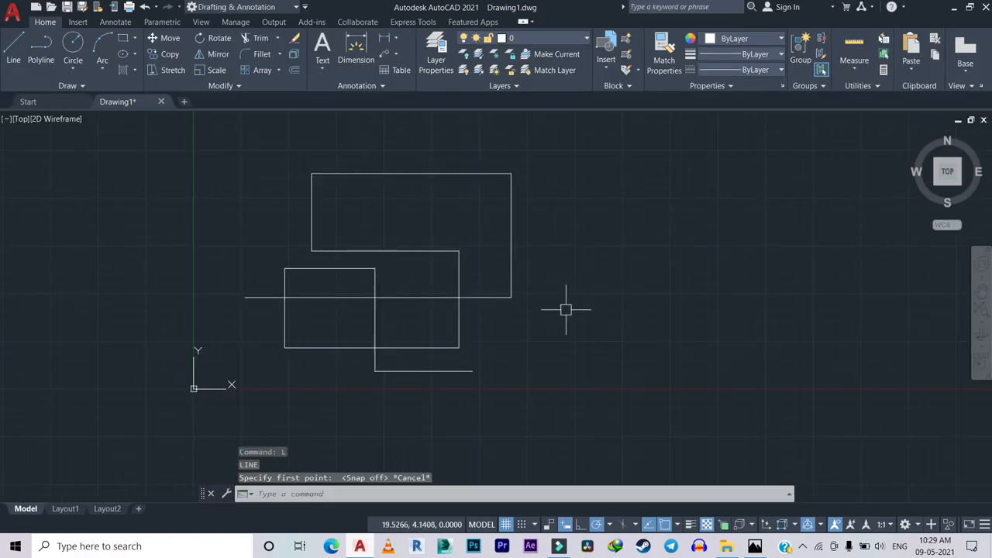
Check the list in Photos, return to AutoCAD and draw a vertical line about 8.4 units with a connected horizontal line about 5.9 units
{"action": "left_click", "coordinate": [754, 545]}
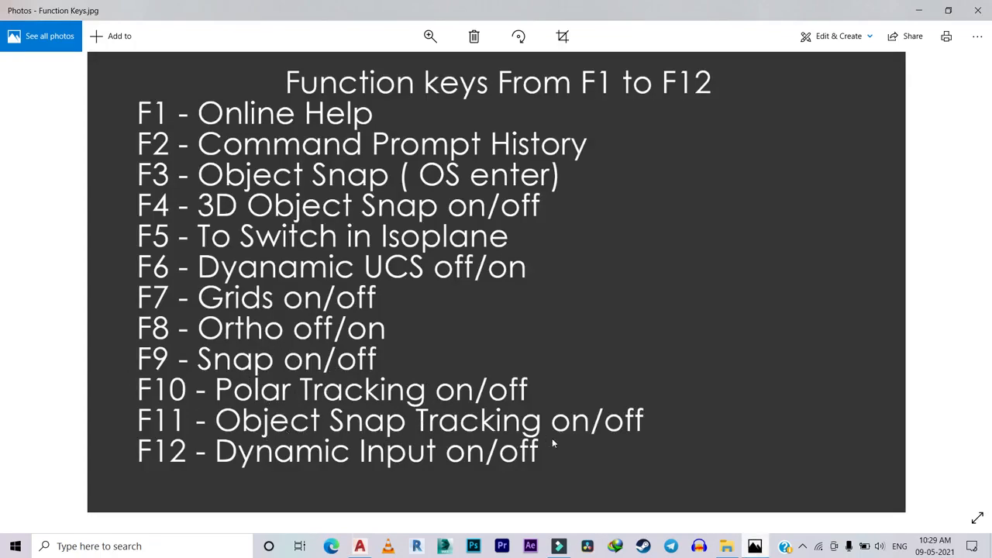
{"action": "left_click", "coordinate": [360, 546]}
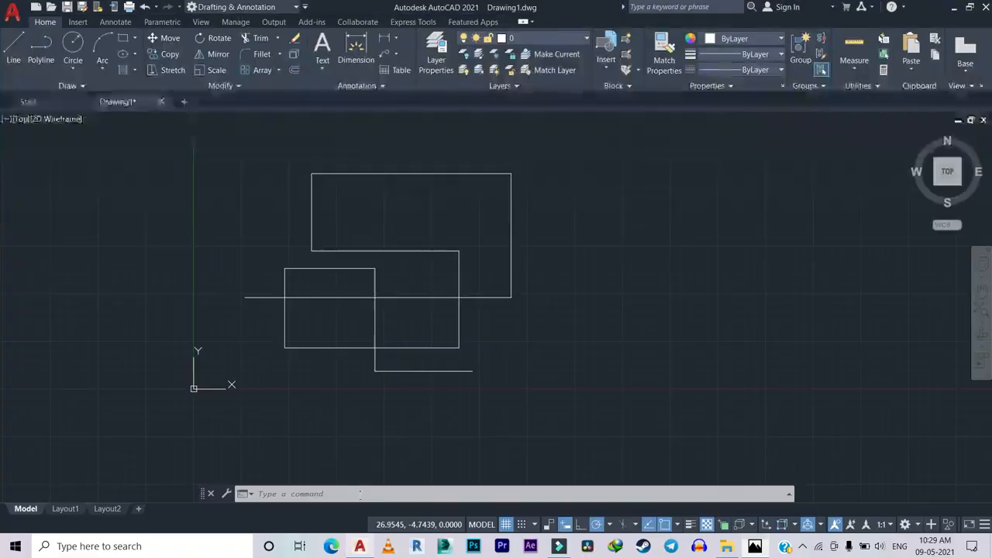
{"action": "mouse_move", "coordinate": [383, 361]}
{"action": "middle_mouse_down"}
{"action": "mouse_move", "coordinate": [315, 413]}
{"action": "mouse_move", "coordinate": [232, 426]}
{"action": "middle_mouse_up"}
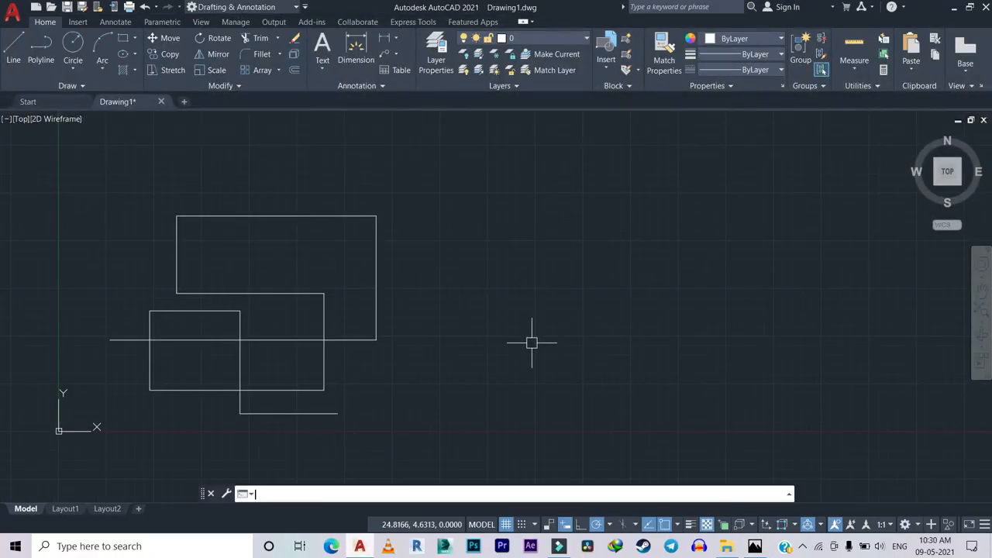
{"action": "type", "text": "l"}
{"action": "key", "text": "Return"}
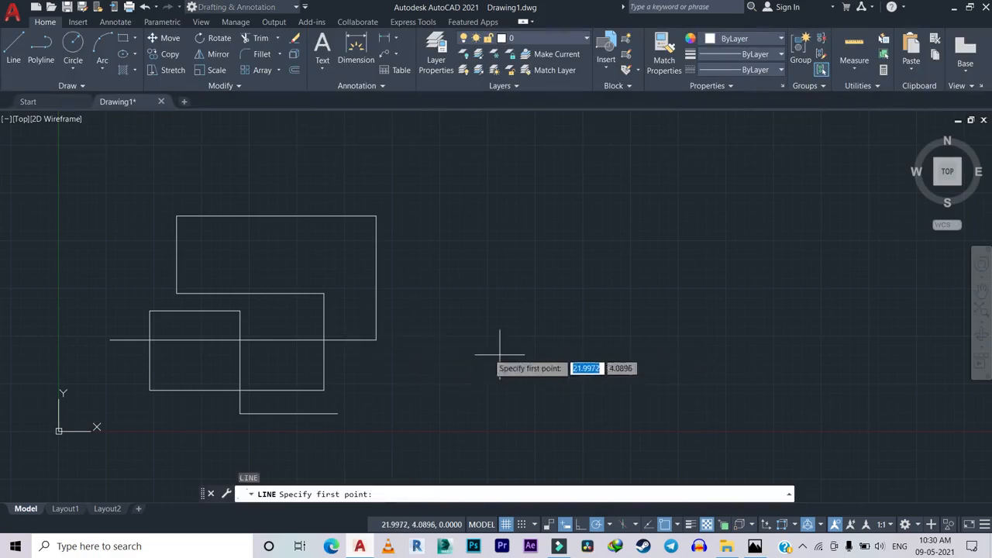
{"action": "left_click", "coordinate": [522, 369]}
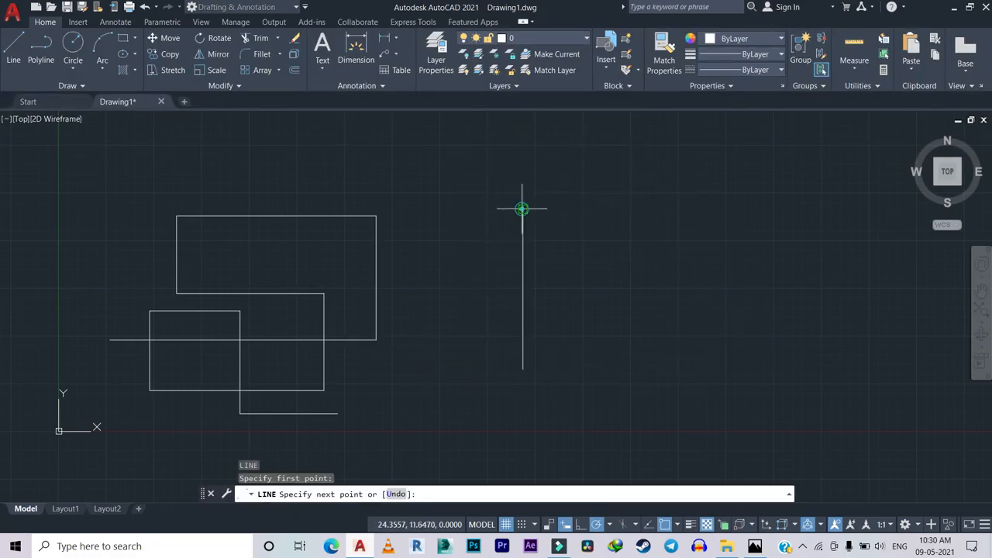
{"action": "left_click", "coordinate": [521, 208]}
{"action": "left_click", "coordinate": [635, 209]}
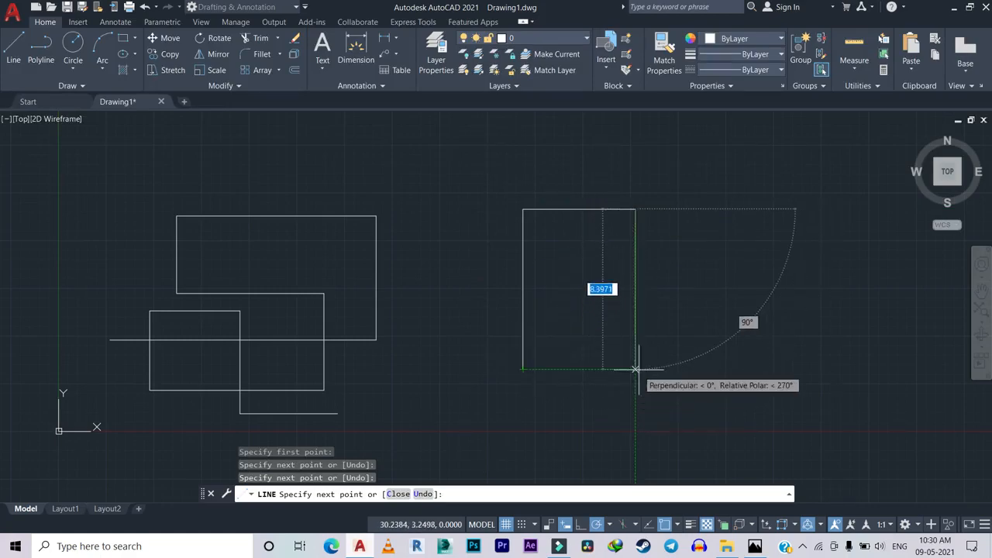
{"action": "key", "text": "Escape"}
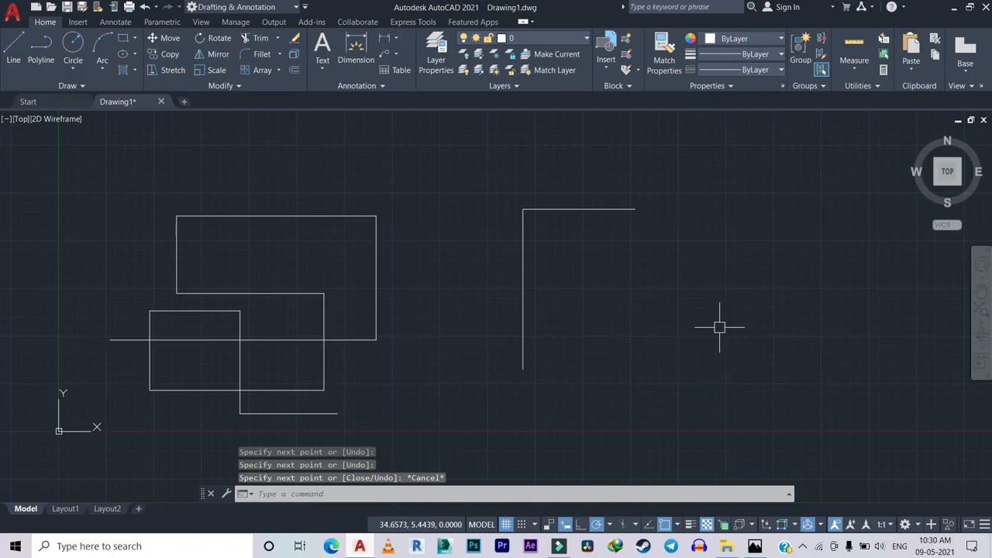
With Object Snap Tracking off and Ortho on, draw a vertical line about 10.5 units long and a horizontal line from its upper end
{"action": "key", "text": "F11"}
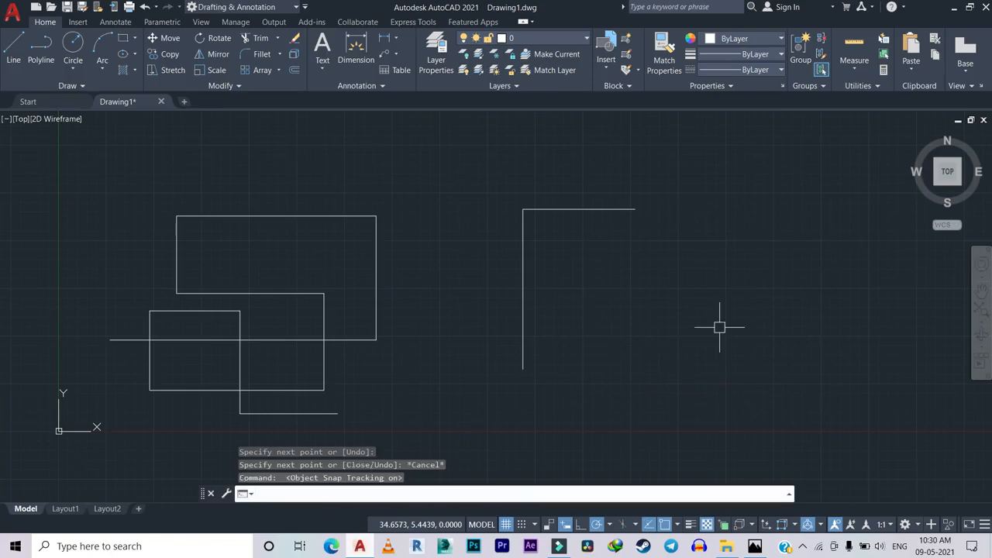
{"action": "key", "text": "F11"}
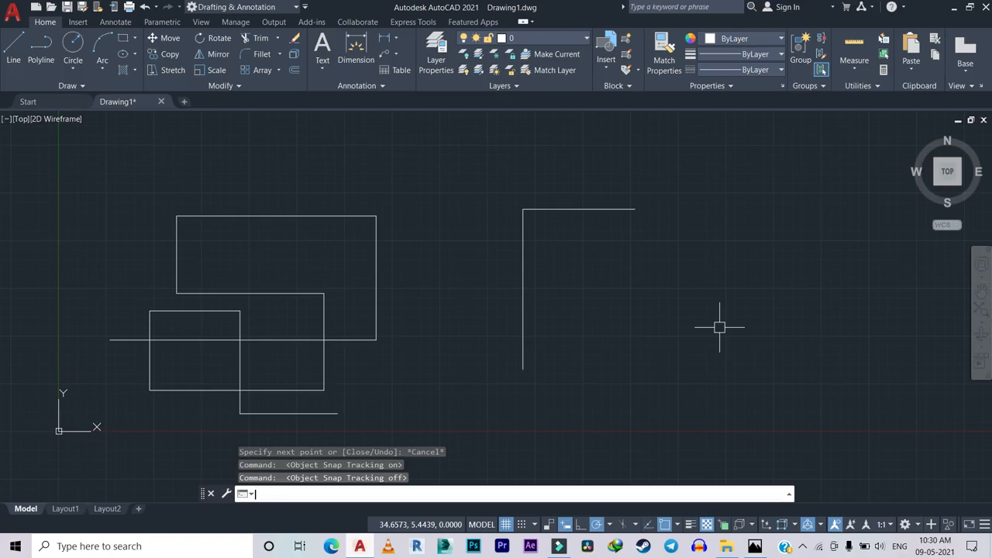
{"action": "type", "text": "l"}
{"action": "key", "text": "Return"}
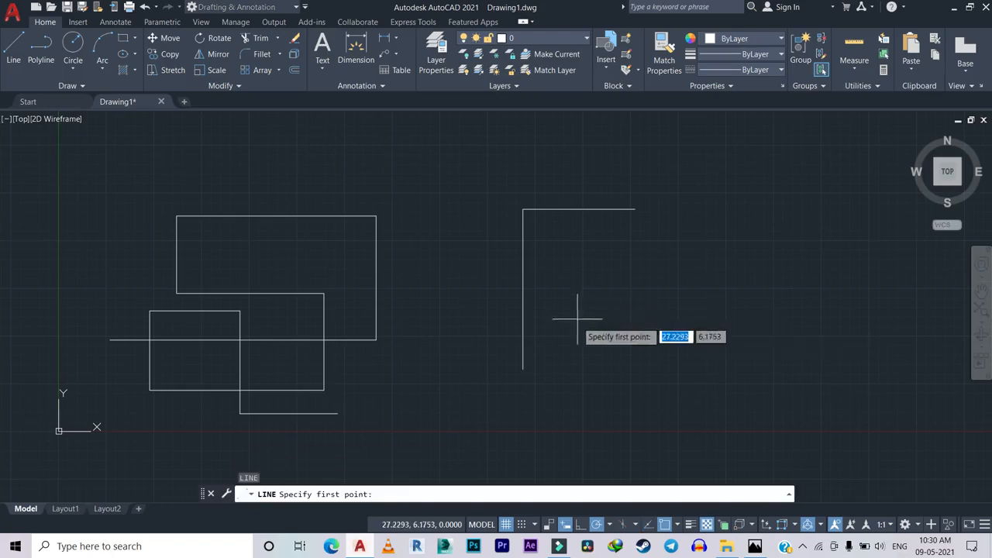
{"action": "left_click", "coordinate": [582, 525]}
{"action": "left_click", "coordinate": [668, 419]}
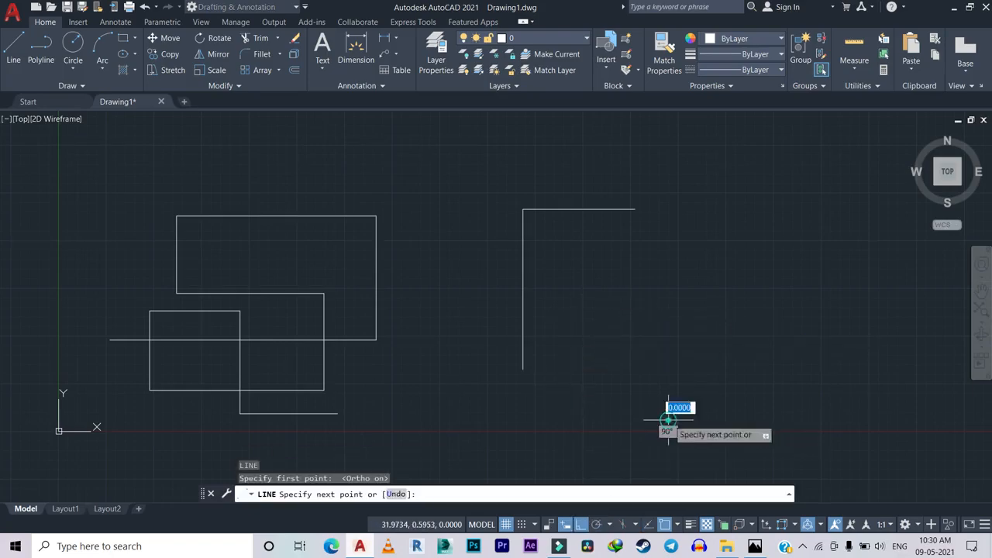
{"action": "left_click", "coordinate": [668, 221]}
{"action": "left_click", "coordinate": [812, 220]}
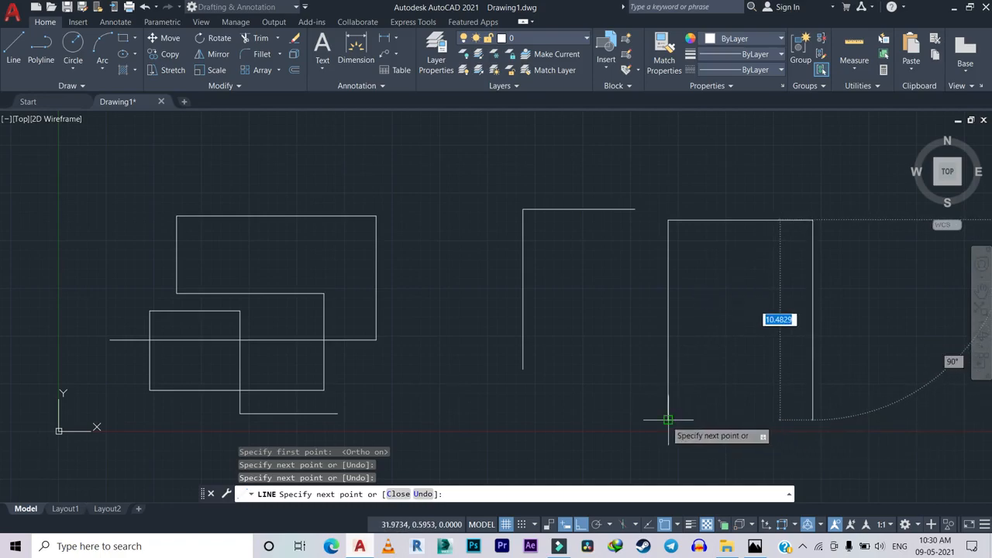
{"action": "key", "text": "Escape"}
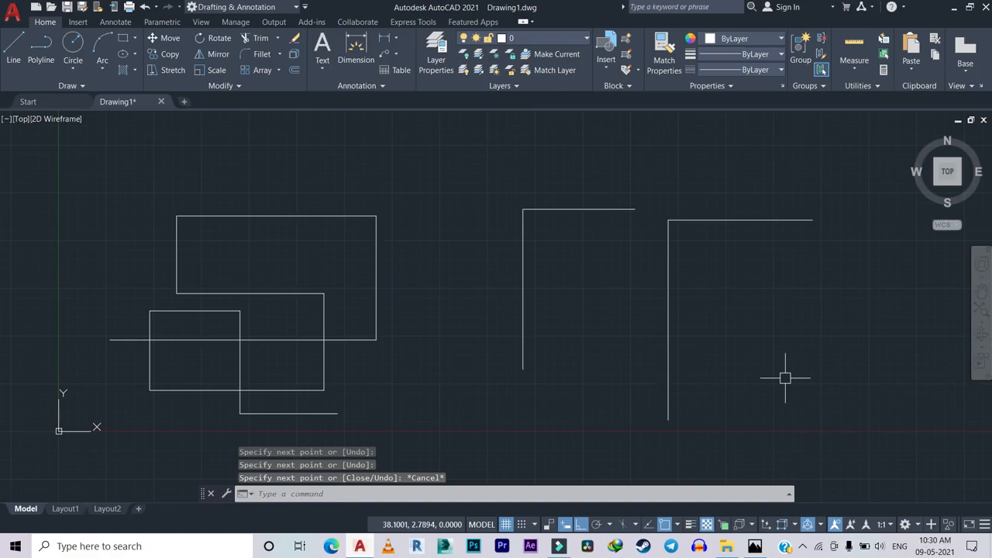
Turn Object Snap Tracking on and draw a vertical line down from the horizontal line's free end, level with the opposite line's lower end
{"action": "key", "text": "F11"}
{"action": "key", "text": "space"}
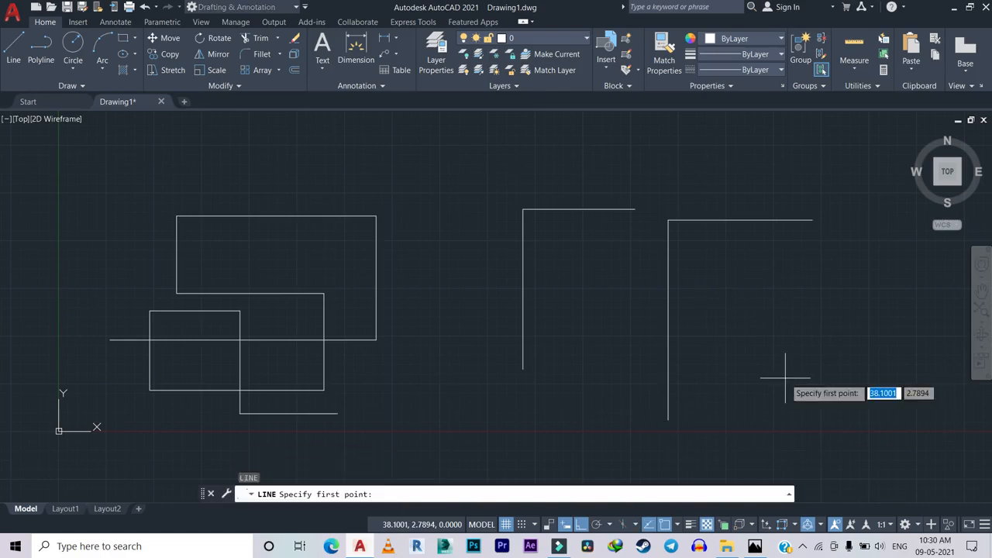
{"action": "left_click", "coordinate": [812, 220]}
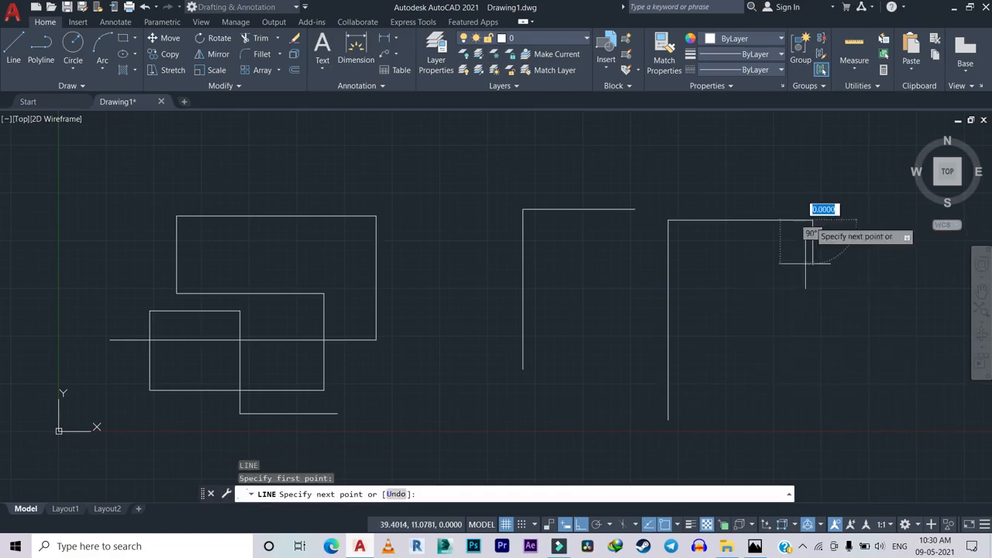
{"action": "left_click", "coordinate": [812, 419]}
{"action": "right_click", "coordinate": [730, 353]}
{"action": "left_click", "coordinate": [744, 359]}
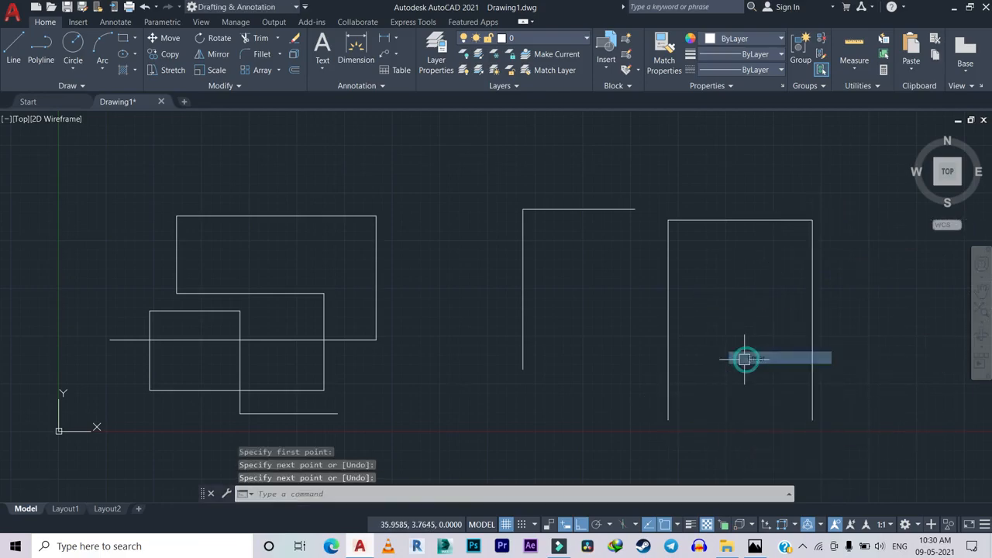
Look up the last function key in Photos, switch back to AutoCAD and try the Line command with Dynamic Input turned off
{"action": "scroll", "coordinate": [620, 363], "scroll_direction": "down", "scroll_amount": 2}
{"action": "middle_click_drag", "start_coordinate": [616, 366], "coordinate": [533, 416]}
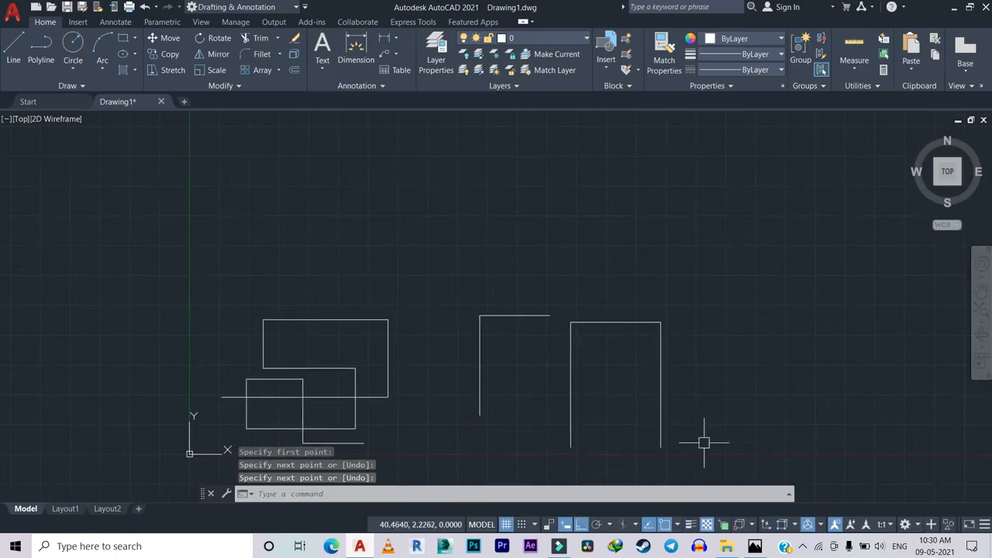
{"action": "left_click", "coordinate": [754, 547]}
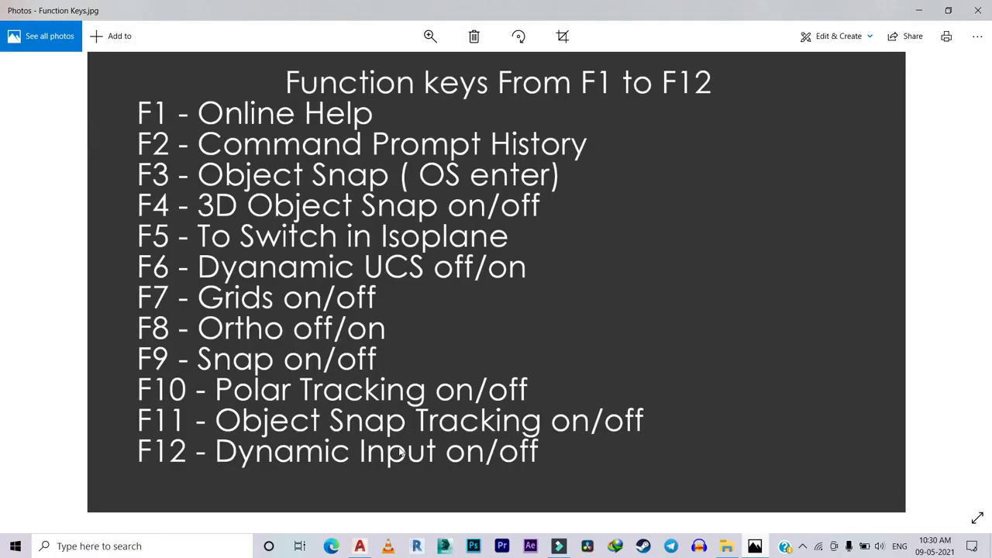
{"action": "left_click", "coordinate": [360, 547]}
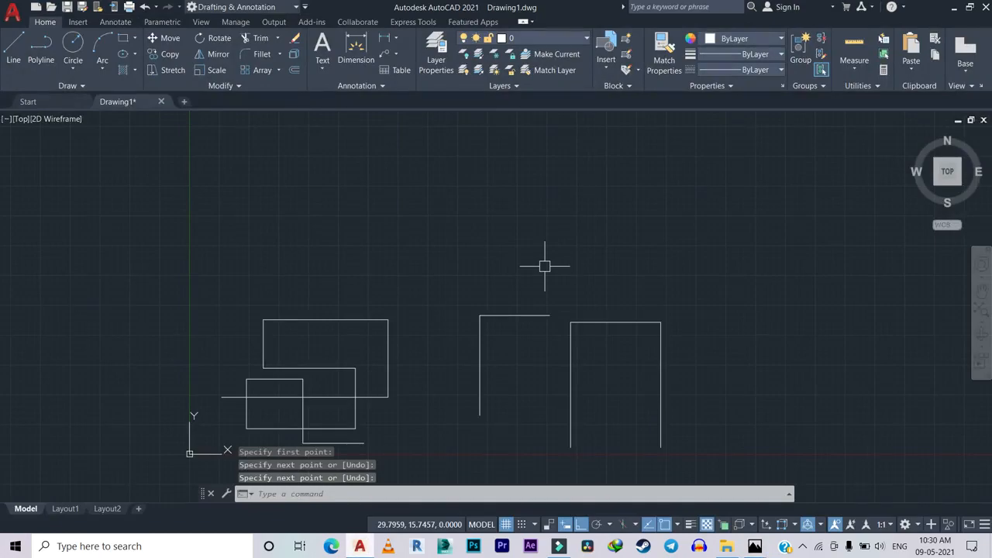
{"action": "key", "text": "F8"}
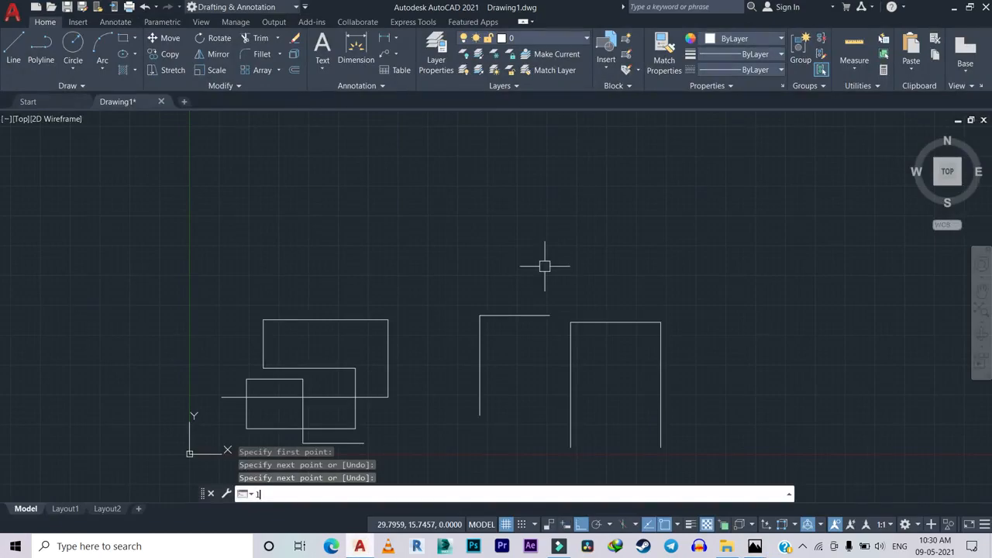
{"action": "key", "text": "Return"}
{"action": "left_click", "coordinate": [476, 194]}
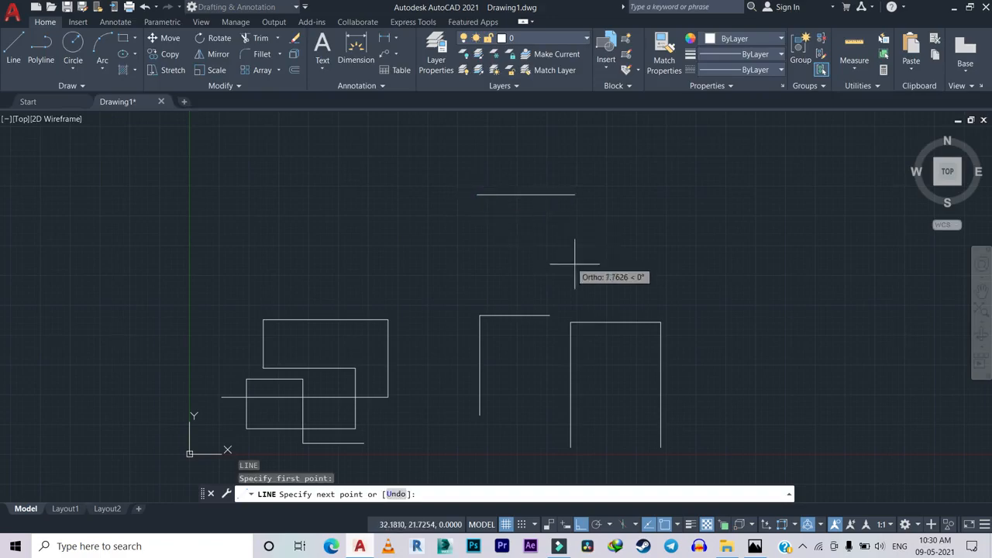
{"action": "key", "text": "Escape"}
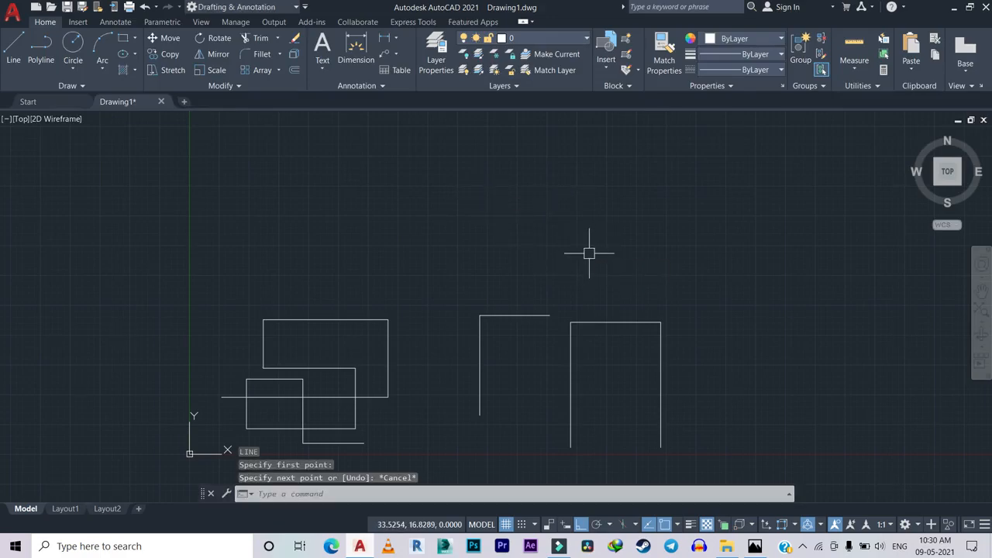
Turn Dynamic Input on, try a line above the existing shapes with Ortho switched off, and cancel the line
{"action": "key", "text": "F8"}
{"action": "key", "text": "Escape"}
{"action": "key", "text": "Escape"}
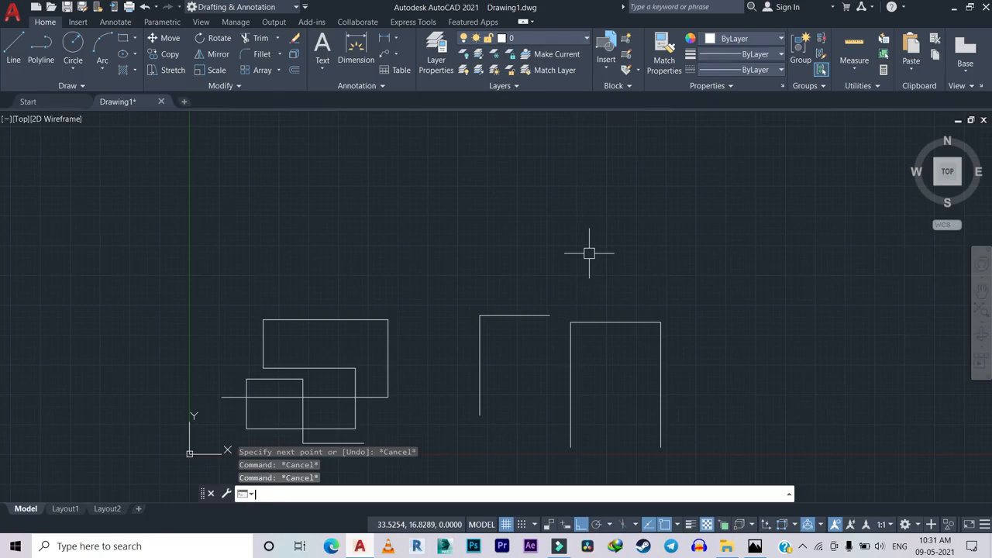
{"action": "type", "text": "l"}
{"action": "key", "text": "Return"}
{"action": "left_click", "coordinate": [412, 169]}
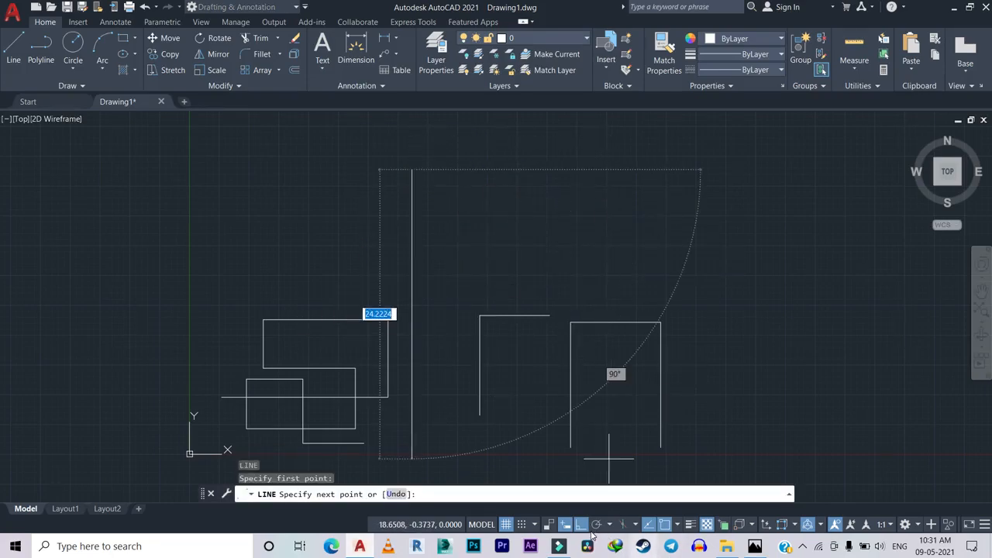
{"action": "left_click", "coordinate": [582, 527]}
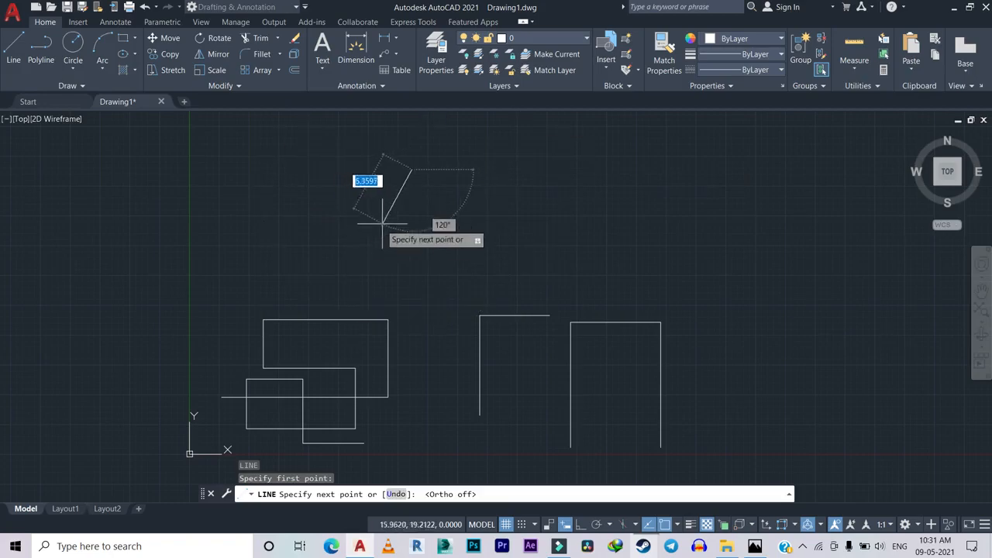
{"action": "scroll", "coordinate": [435, 203], "scroll_direction": "down", "scroll_amount": 2}
{"action": "middle_click_drag", "start_coordinate": [436, 202], "coordinate": [428, 280]}
{"action": "scroll", "coordinate": [418, 275], "scroll_direction": "up", "scroll_amount": 6}
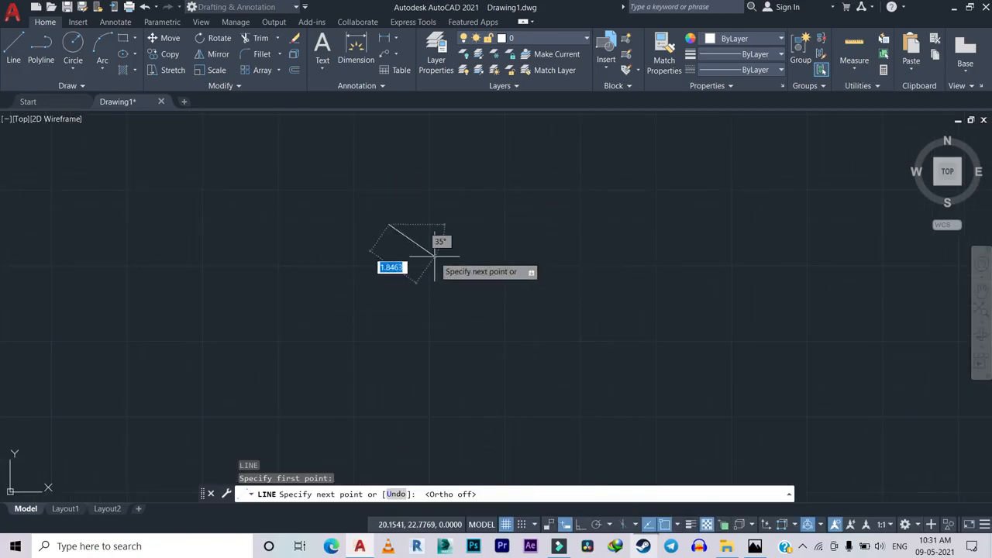
{"action": "key", "text": "Escape"}
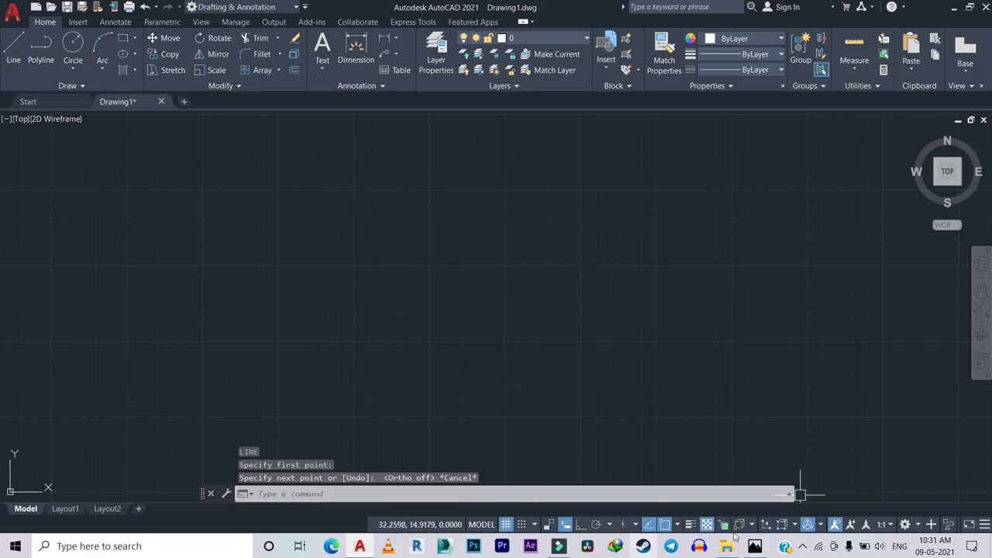
Switch to Photos to review the F1 to F12 function key list
{"action": "left_click", "coordinate": [754, 546]}
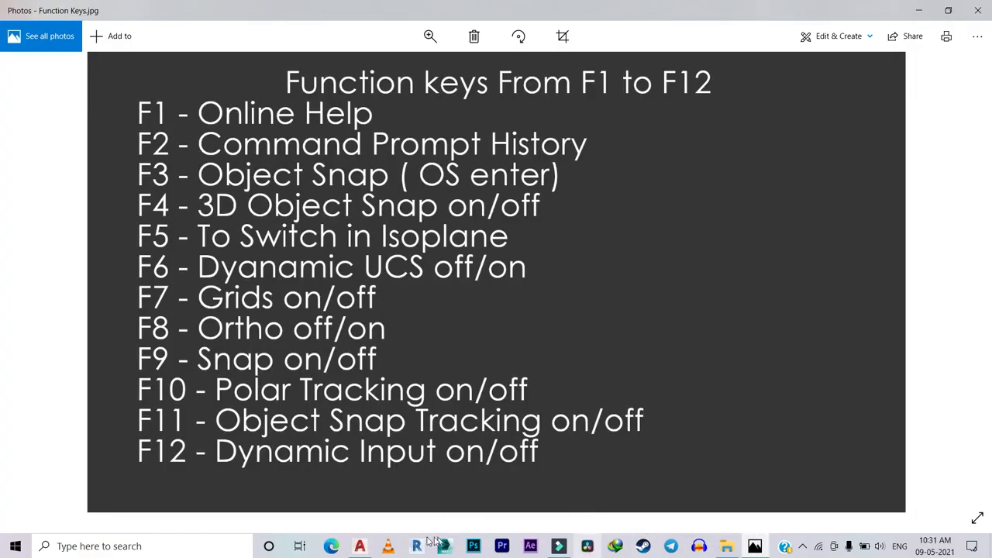